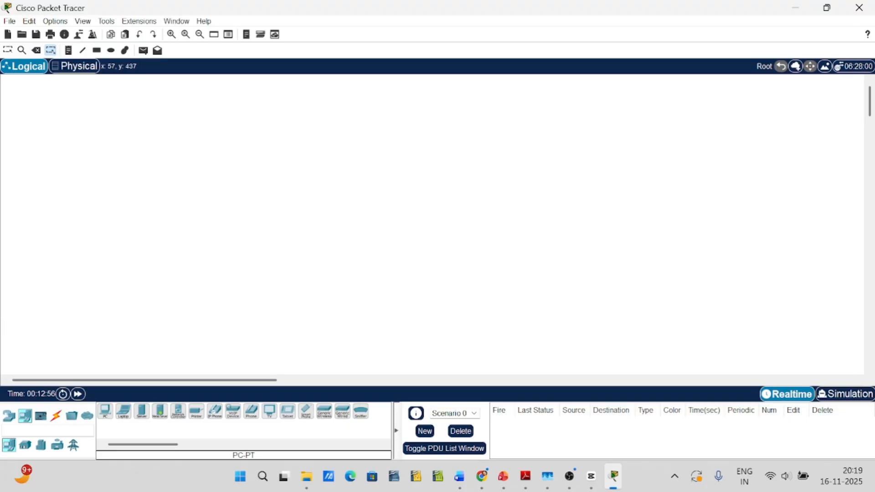
Place two PC-PT end devices one above the other on the left side of the logical workspace
{"action": "left_click", "coordinate": [29, 422]}
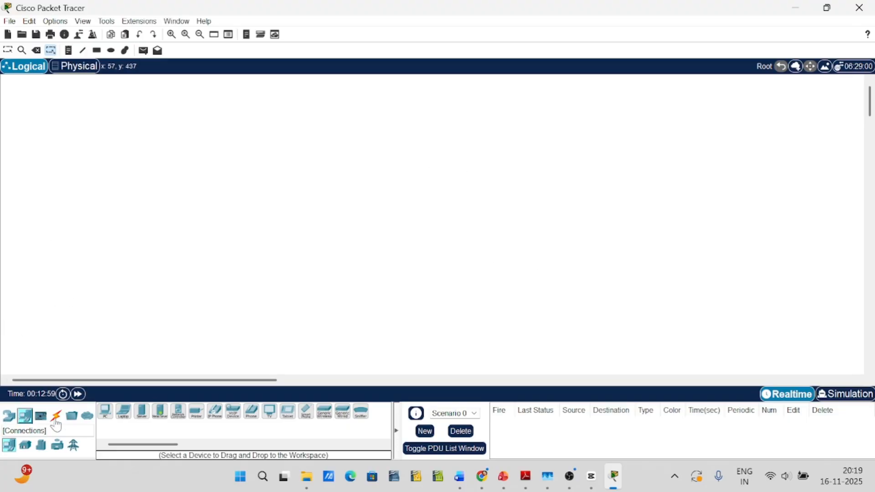
{"action": "left_click", "coordinate": [105, 412]}
{"action": "left_click", "coordinate": [78, 154]}
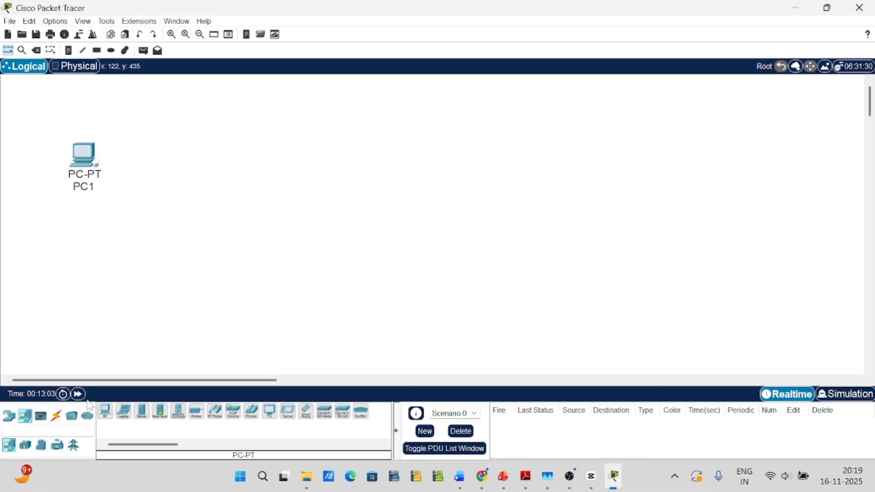
{"action": "left_click", "coordinate": [106, 414]}
{"action": "left_click", "coordinate": [81, 250]}
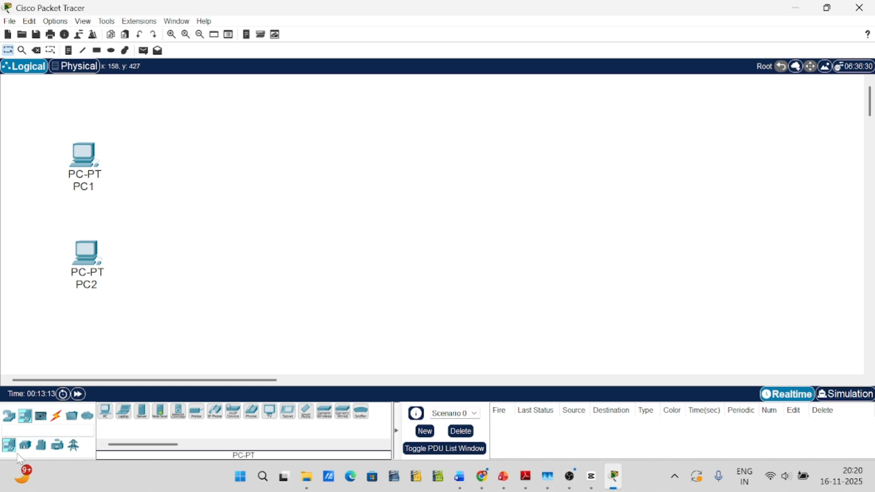
Add a 2960 switch to the workspace, to the right of and between the two PCs
{"action": "left_click", "coordinate": [9, 416]}
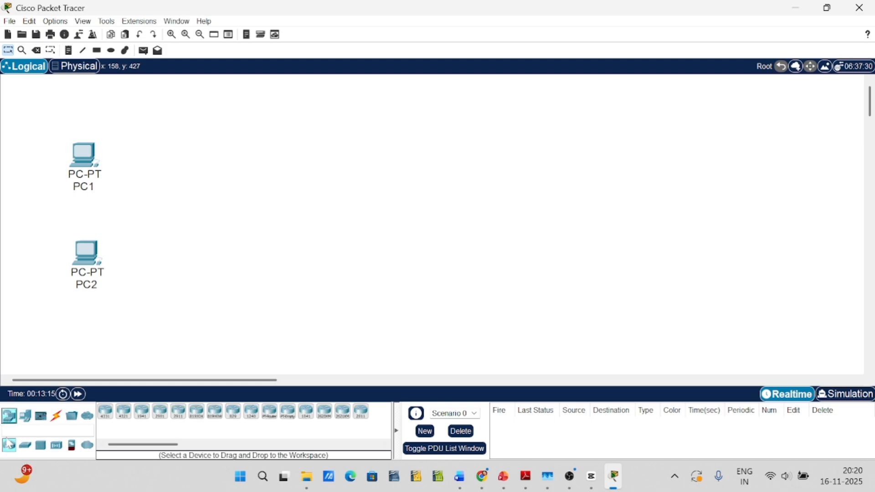
{"action": "left_click", "coordinate": [25, 449]}
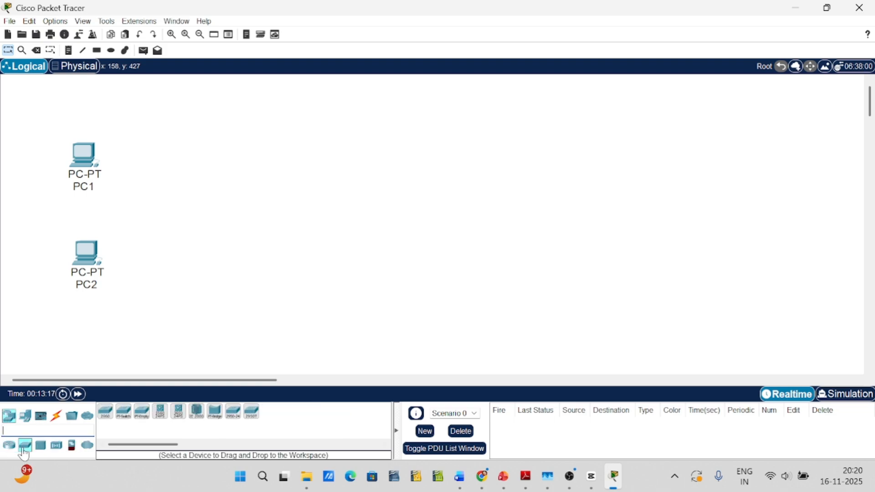
{"action": "left_click", "coordinate": [107, 415]}
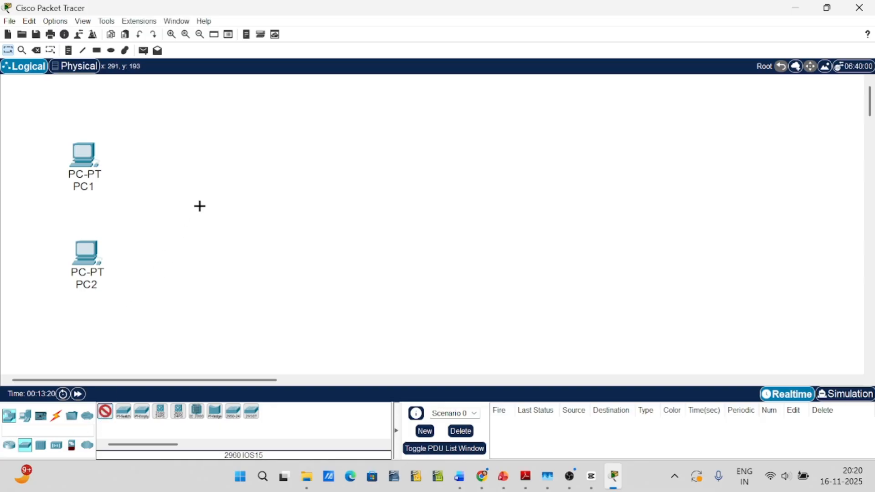
{"action": "left_click", "coordinate": [199, 205]}
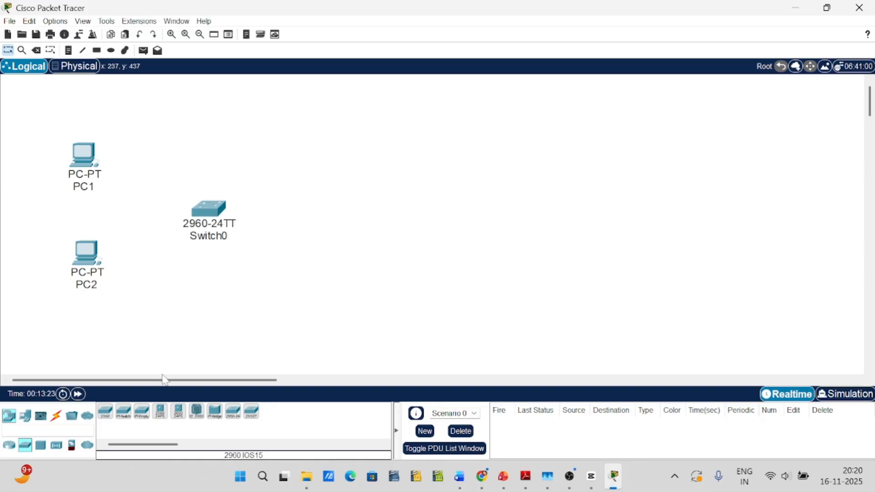
Add a 2911 router to the right of the switch and line it up with the switch
{"action": "left_click", "coordinate": [9, 446]}
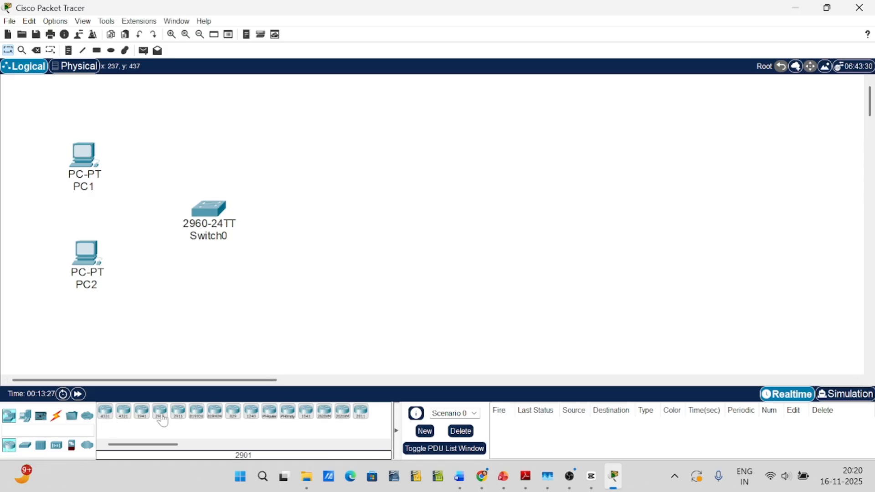
{"action": "left_click", "coordinate": [179, 414]}
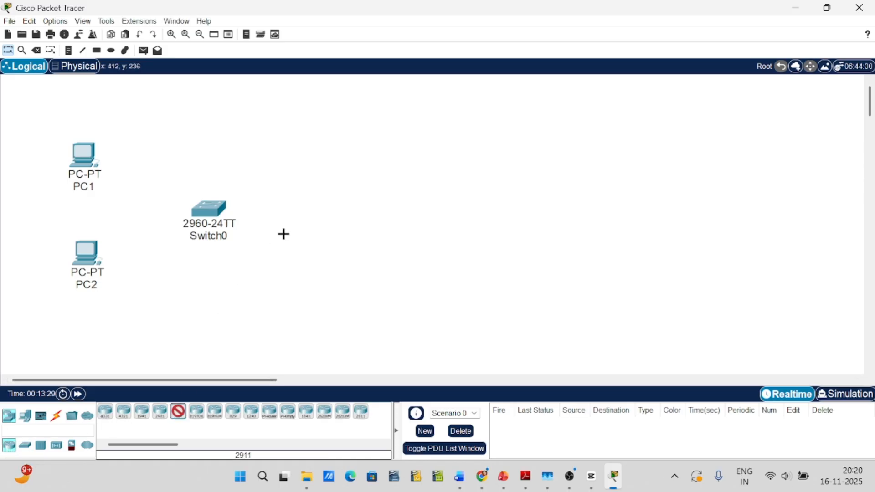
{"action": "left_click", "coordinate": [321, 214]}
{"action": "left_click_drag", "start_coordinate": [323, 216], "coordinate": [338, 210]}
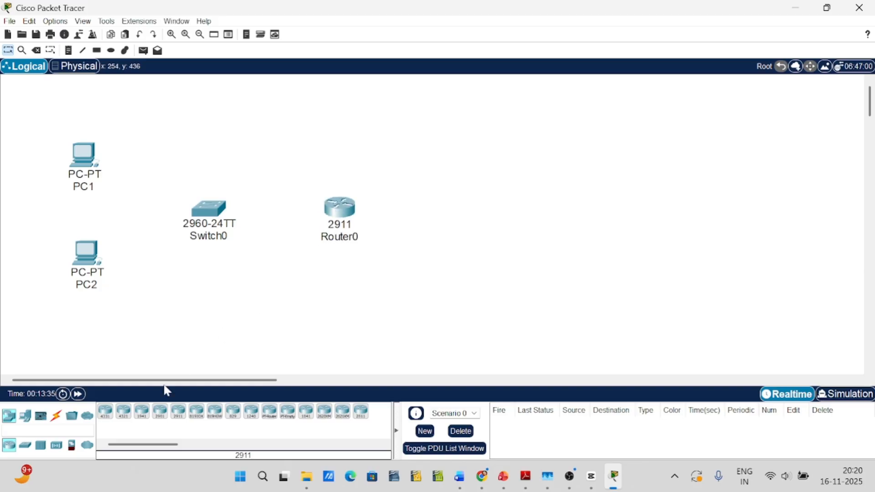
Add a Server-PT end device to the right of the router
{"action": "left_click", "coordinate": [26, 416]}
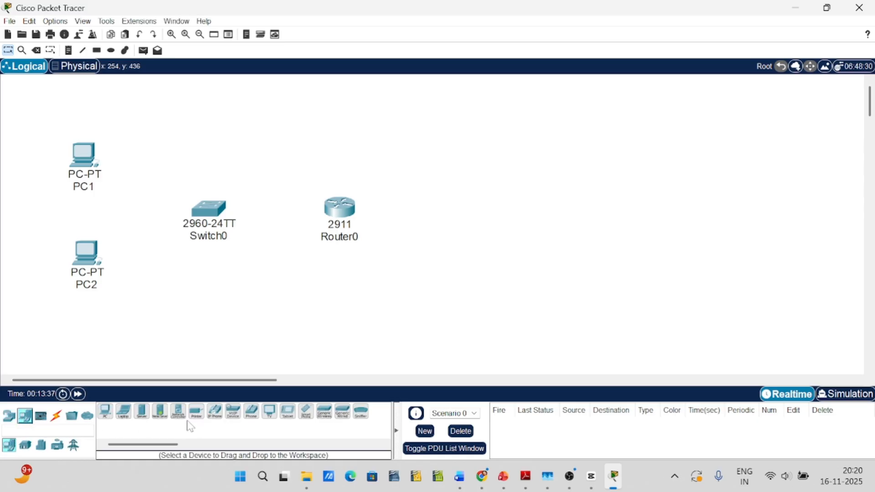
{"action": "left_click", "coordinate": [142, 411]}
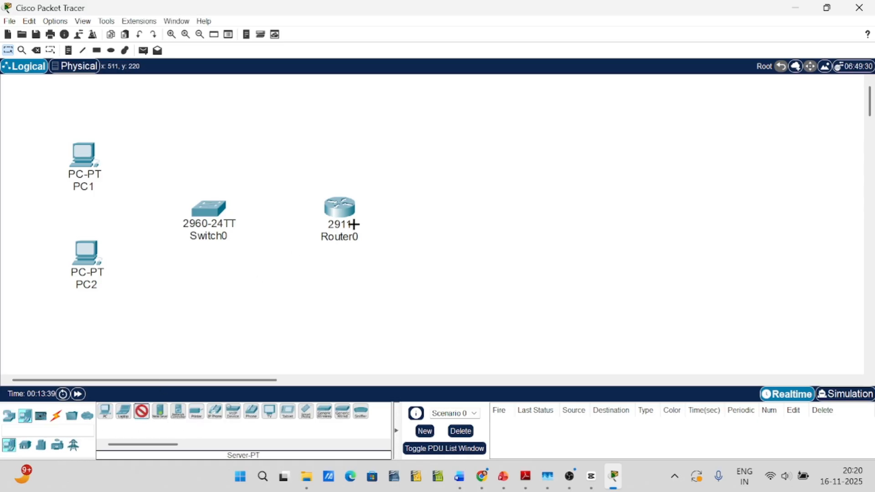
{"action": "left_click", "coordinate": [459, 213]}
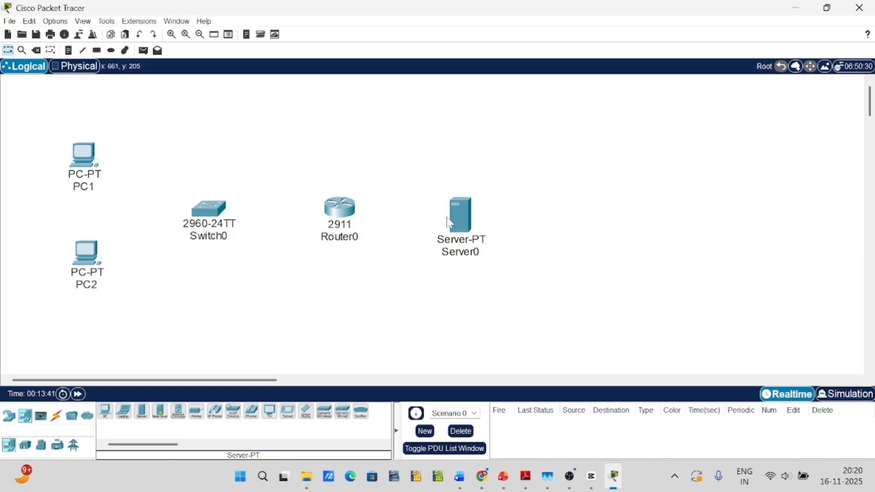
Shift both PCs, the switch, the router and the server leftward into a compact row with closer spacing
{"action": "left_click_drag", "start_coordinate": [208, 209], "coordinate": [167, 204]}
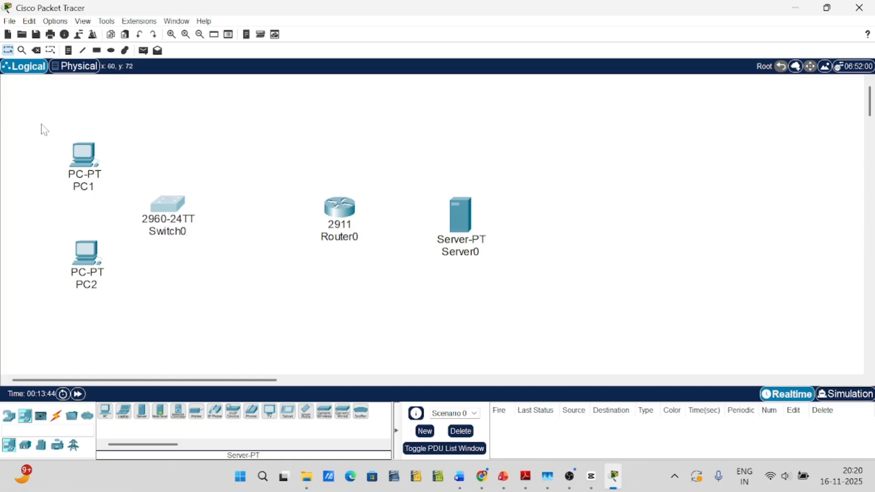
{"action": "left_click_drag", "start_coordinate": [44, 130], "coordinate": [127, 309]}
{"action": "left_click_drag", "start_coordinate": [95, 258], "coordinate": [41, 253]}
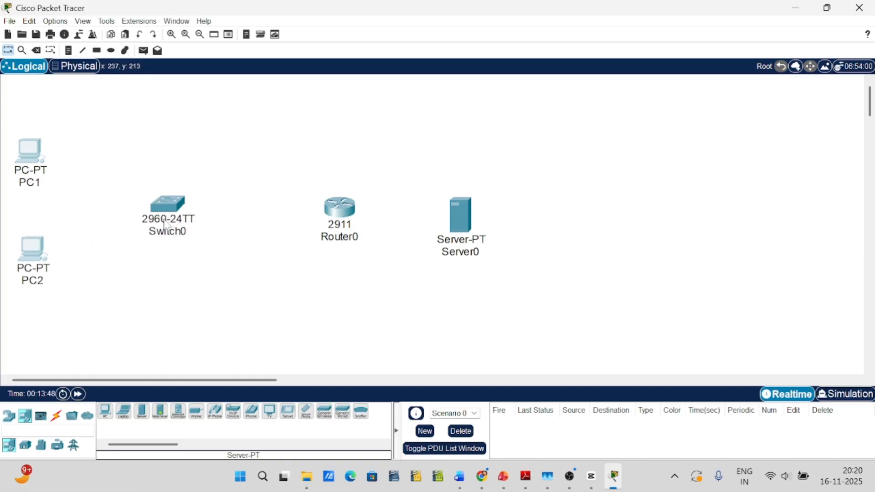
{"action": "left_click_drag", "start_coordinate": [166, 226], "coordinate": [115, 217]}
{"action": "left_click_drag", "start_coordinate": [344, 223], "coordinate": [206, 212]}
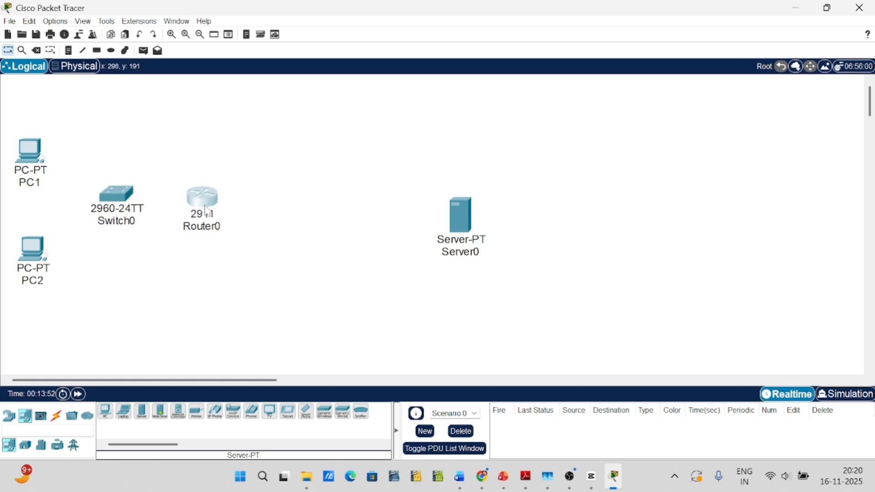
{"action": "left_click_drag", "start_coordinate": [460, 226], "coordinate": [298, 214]}
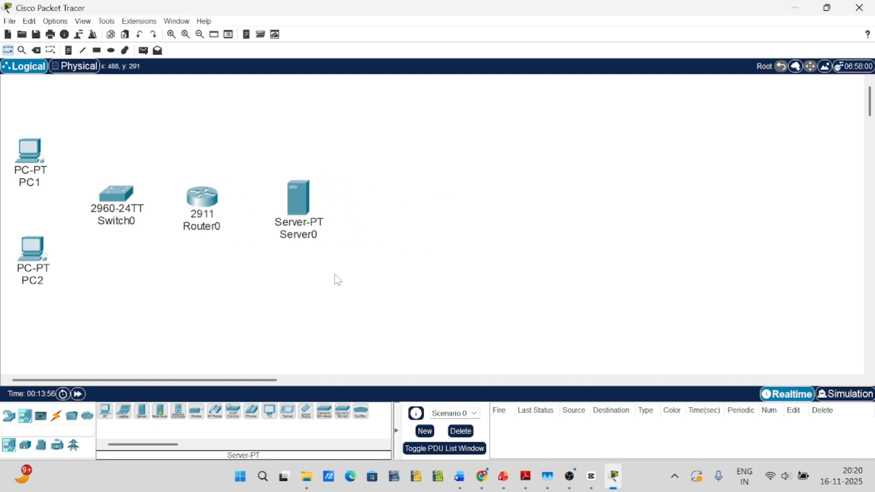
Connect PC1 and PC2 to Switch0 using automatically chosen cables
{"action": "left_click", "coordinate": [56, 416]}
{"action": "left_click", "coordinate": [106, 412]}
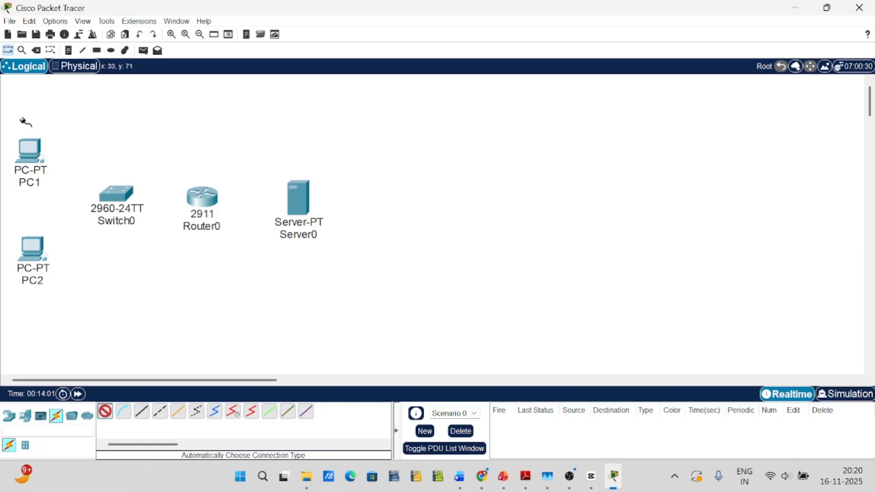
{"action": "left_click", "coordinate": [32, 153]}
{"action": "left_click", "coordinate": [102, 184]}
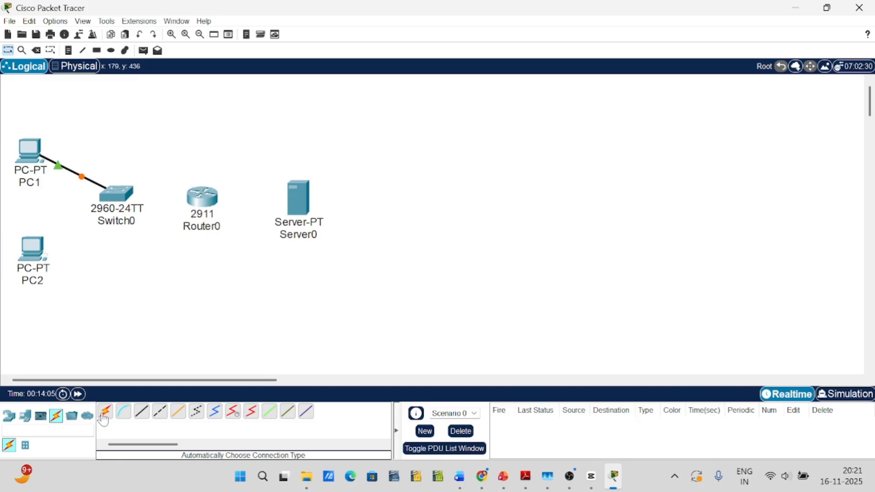
{"action": "left_click", "coordinate": [106, 412]}
{"action": "left_click", "coordinate": [29, 256]}
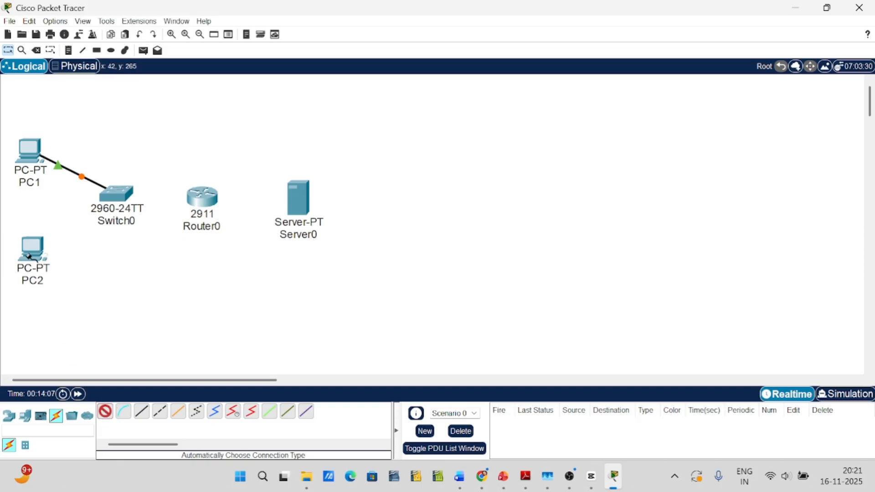
{"action": "left_click", "coordinate": [117, 203]}
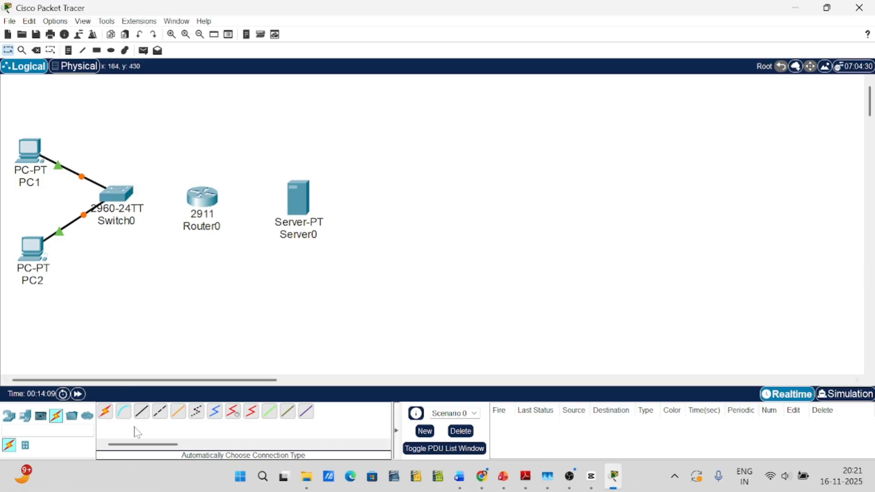
Connect Switch0 to Router0 and Router0 to Server0 using automatically chosen cables
{"action": "left_click", "coordinate": [104, 416]}
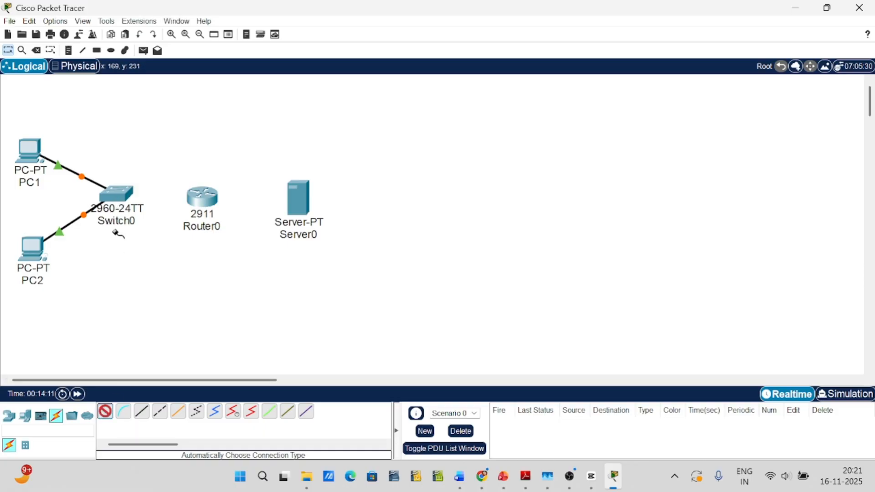
{"action": "left_click", "coordinate": [119, 195]}
{"action": "left_click", "coordinate": [194, 196]}
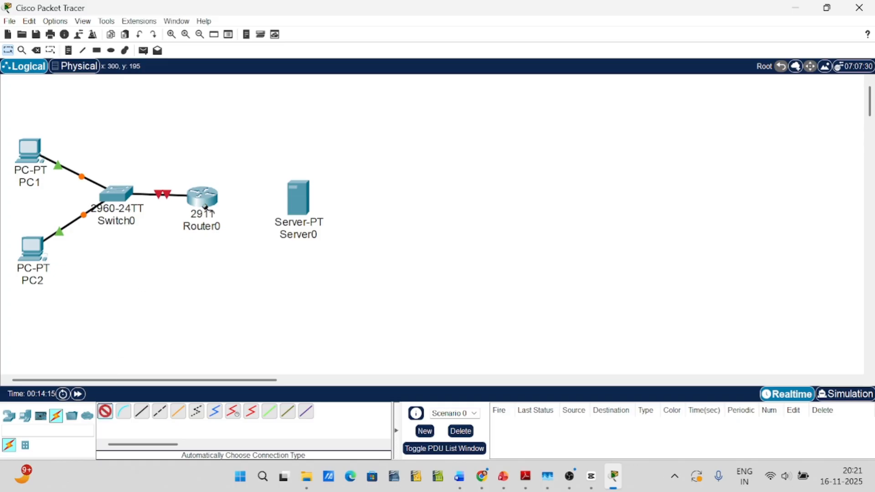
{"action": "left_click", "coordinate": [202, 197]}
{"action": "left_click", "coordinate": [284, 196]}
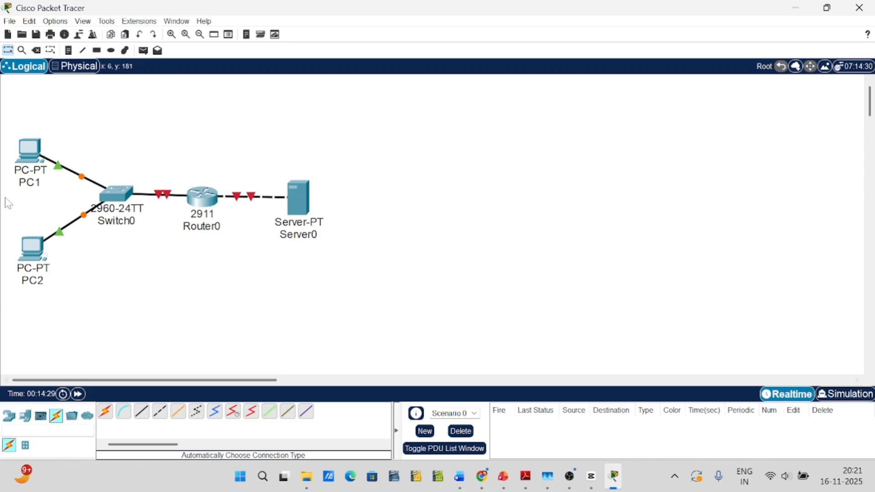
Give PC1's FastEthernet0 interface the static IPv4 address 192.168.10.2 with subnet mask 255.255.255.0, and close its settings
{"action": "left_click", "coordinate": [21, 152]}
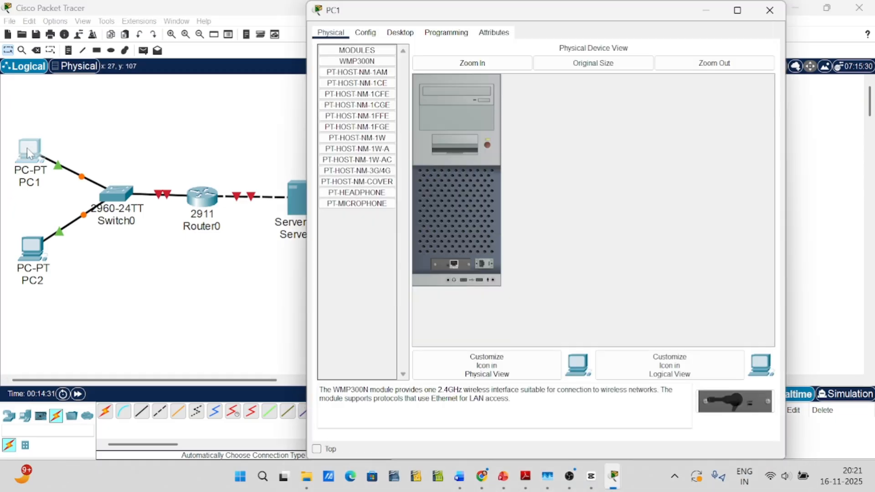
{"action": "left_click", "coordinate": [363, 32]}
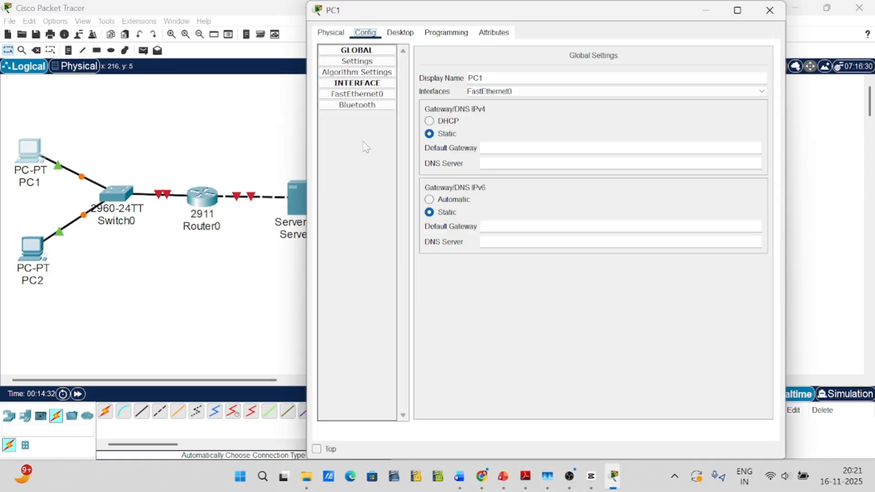
{"action": "left_click", "coordinate": [359, 94]}
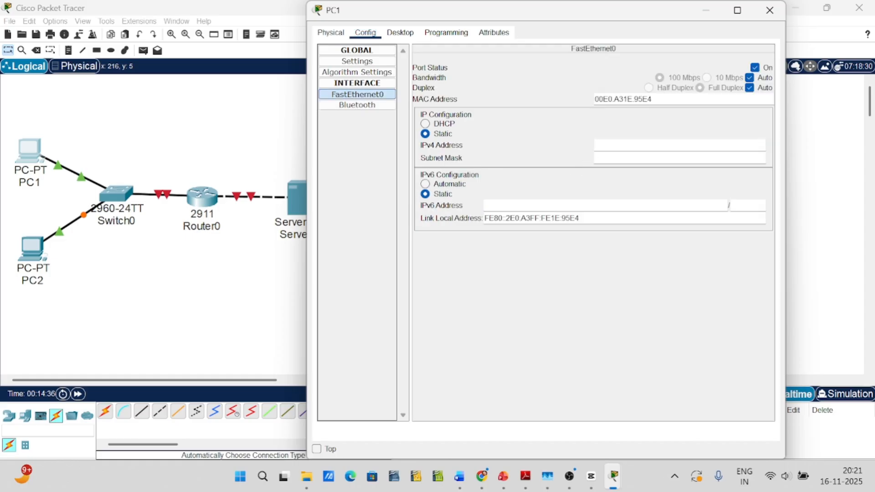
{"action": "type", "text": "192.168.10.2"}
{"action": "key", "text": "Tab"}
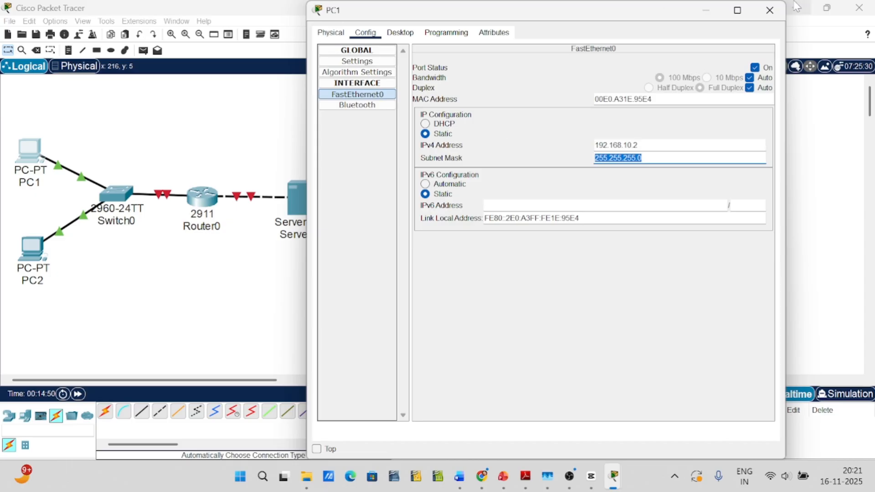
{"action": "left_click", "coordinate": [770, 10]}
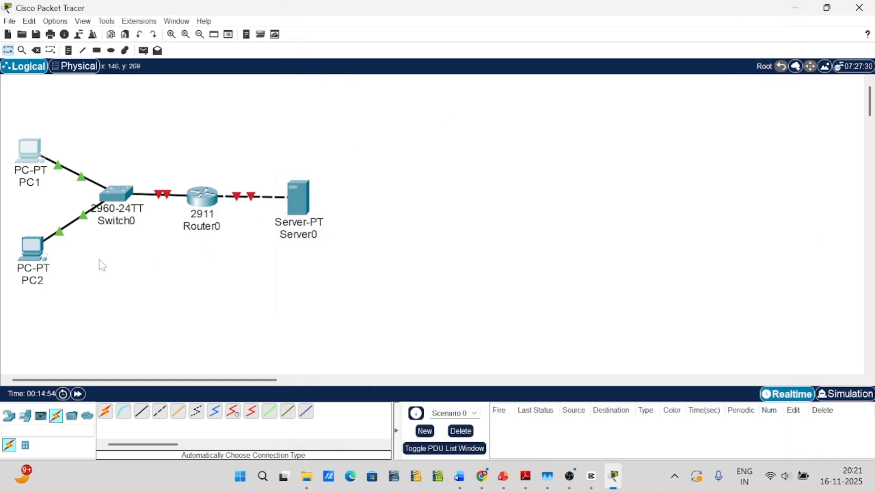
Give PC2's FastEthernet0 interface the static IPv4 address 192.168.10.4 with subnet mask 255.255.255.0, and close its settings
{"action": "left_click", "coordinate": [37, 271]}
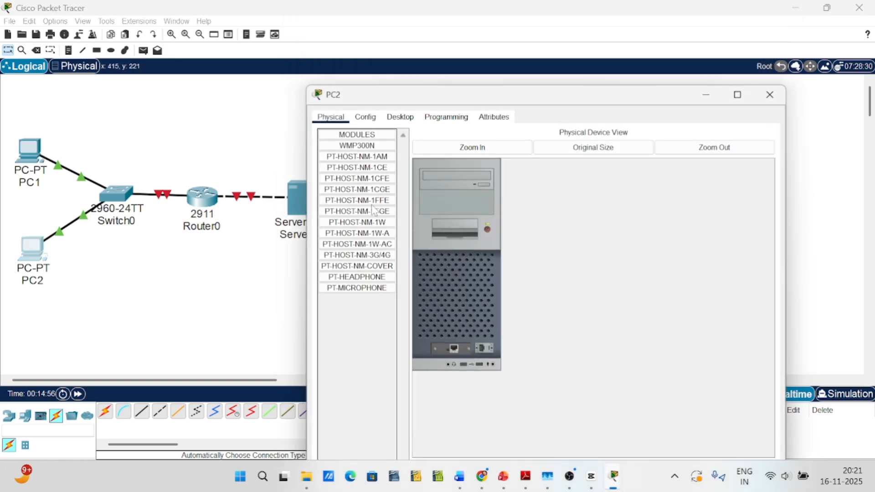
{"action": "left_click", "coordinate": [366, 117]}
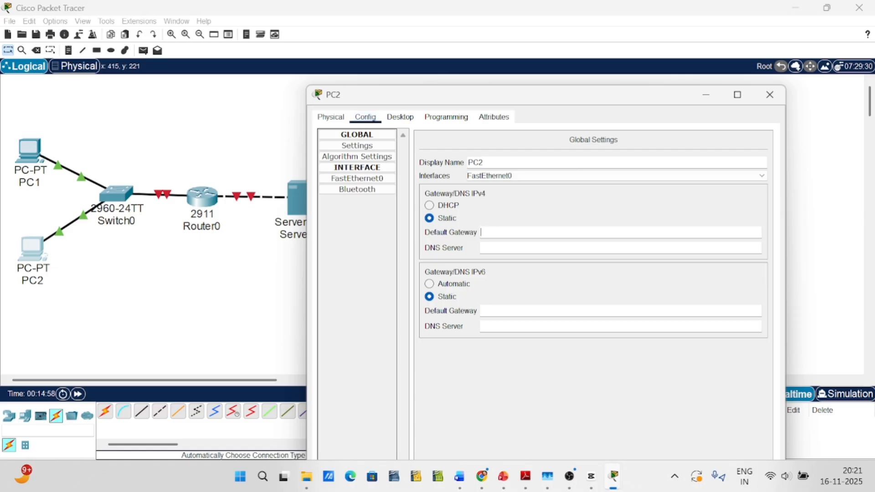
{"action": "left_click", "coordinate": [364, 178]}
{"action": "left_click", "coordinate": [629, 229]}
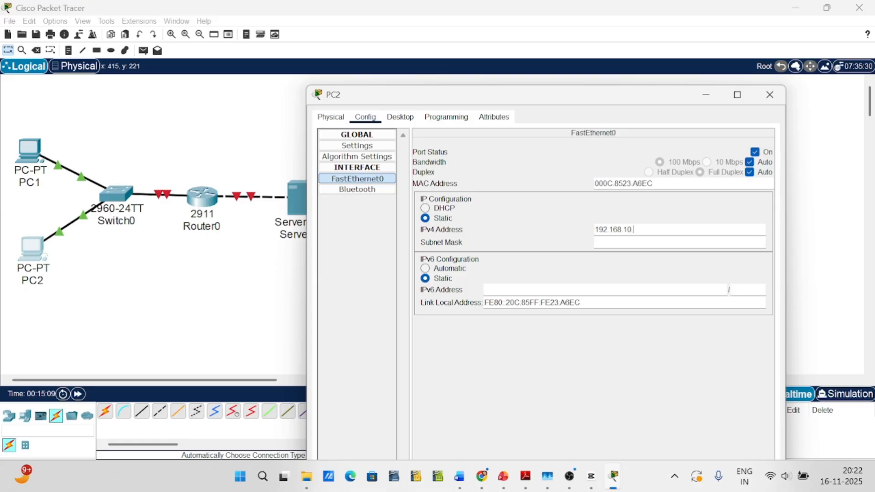
{"action": "key", "text": "Tab"}
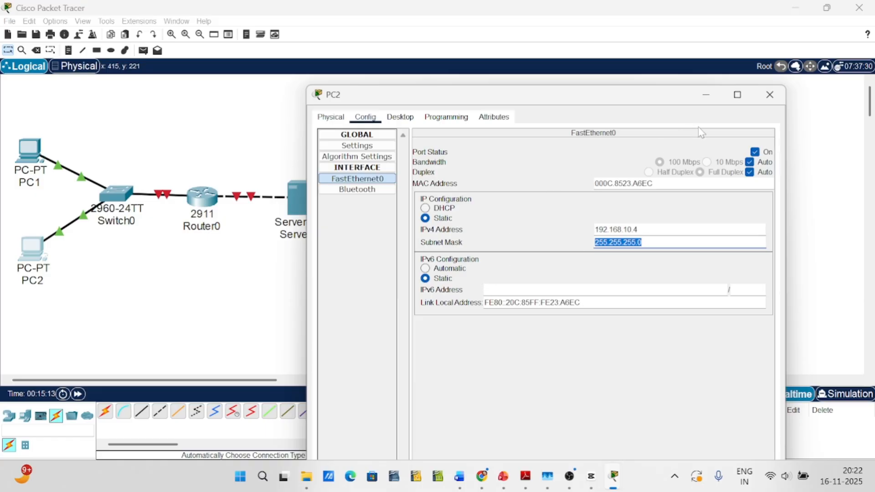
{"action": "left_click", "coordinate": [770, 94]}
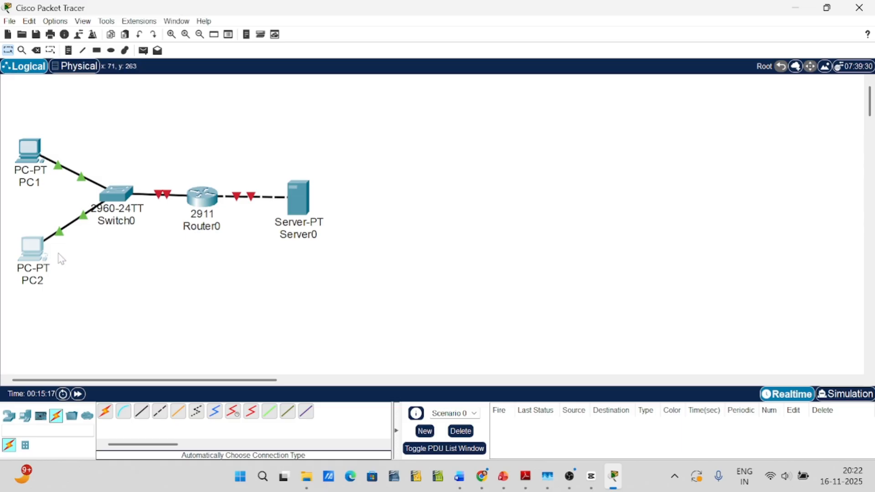
Give Router0's GigabitEthernet0/0 interface the IPv4 address 192.168.10.1 with subnet mask 255.255.255.0, and turn its port on
{"action": "left_click", "coordinate": [203, 196]}
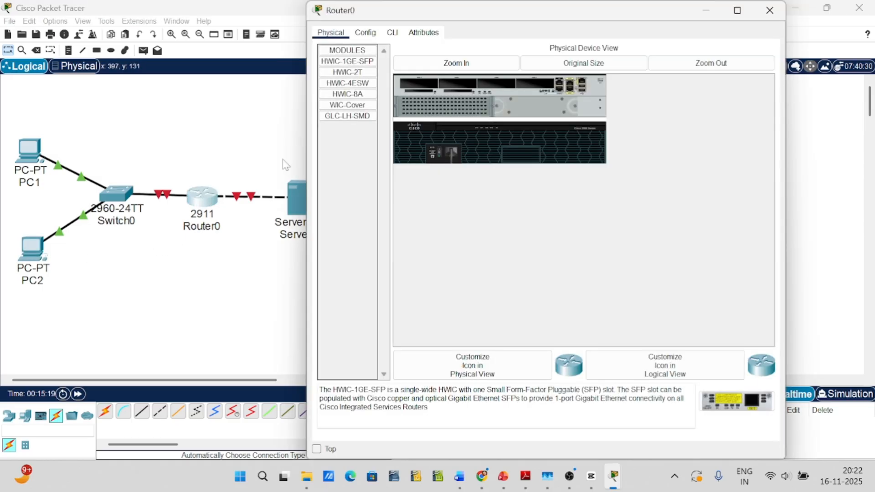
{"action": "left_click", "coordinate": [365, 32]}
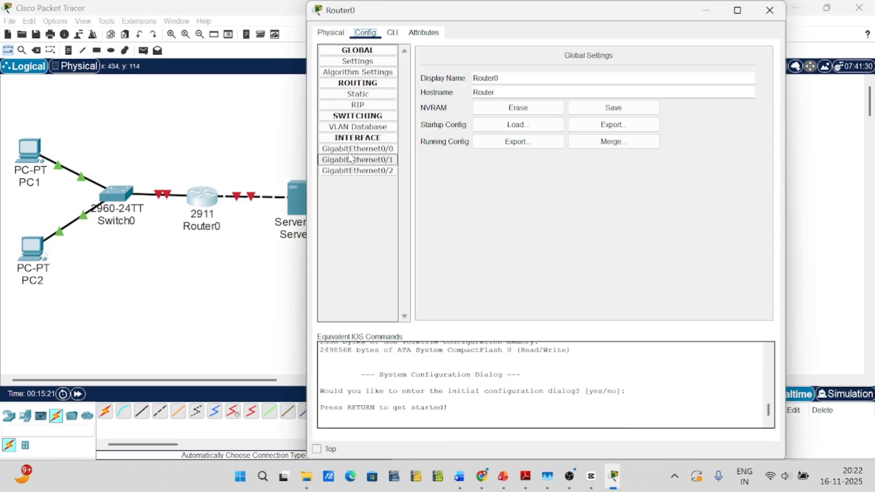
{"action": "left_click", "coordinate": [358, 149]}
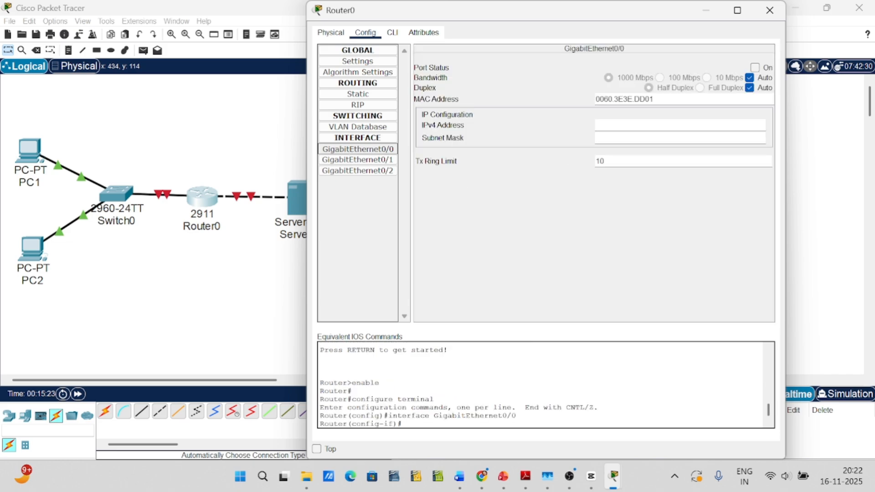
{"action": "left_click", "coordinate": [639, 125]}
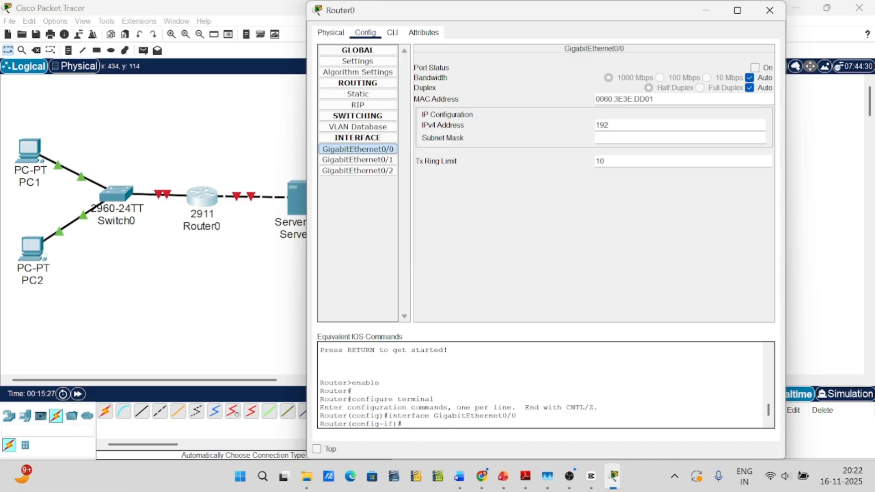
{"action": "type", "text": "192.168.10.1"}
{"action": "key", "text": "Tab"}
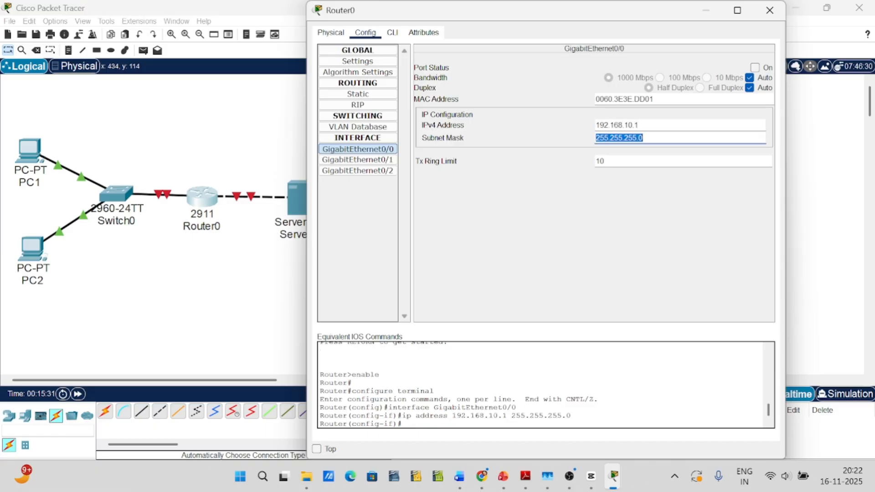
{"action": "left_click", "coordinate": [755, 68]}
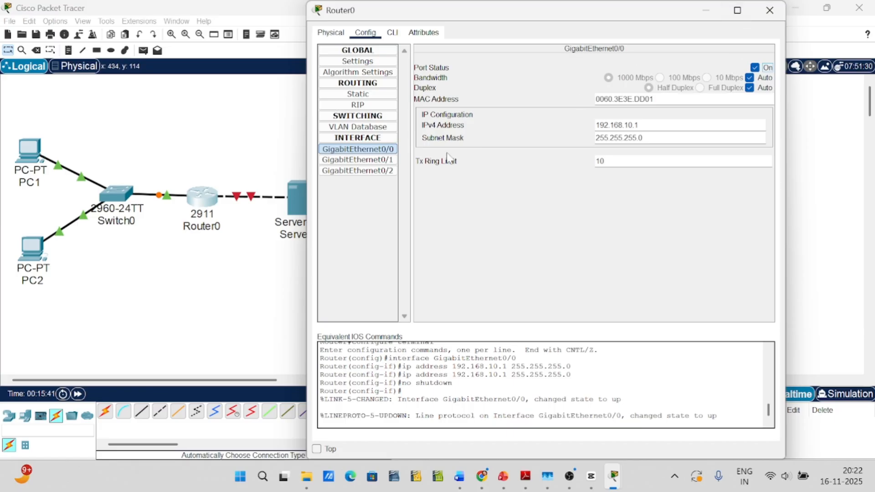
Turn on Router0's GigabitEthernet0/1 port with IPv4 address 192.168.20.1 and subnet mask 255.255.255.0, and close the router's settings
{"action": "left_click", "coordinate": [364, 160]}
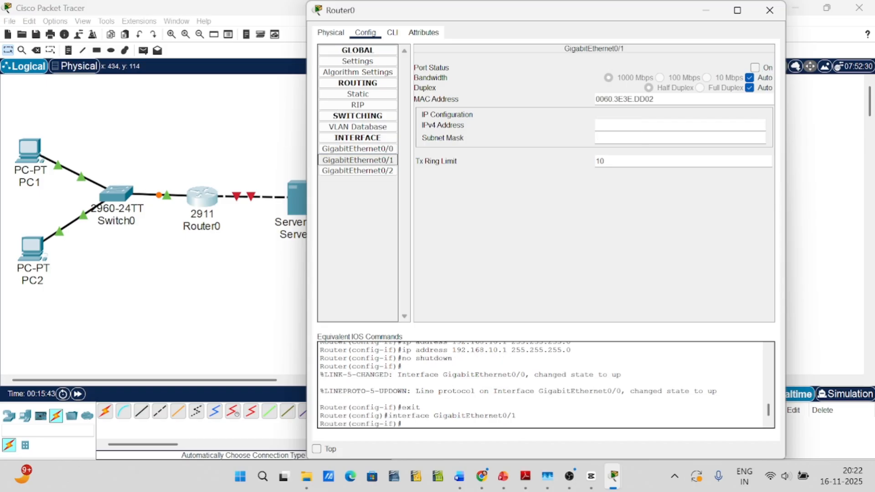
{"action": "left_click", "coordinate": [755, 68]}
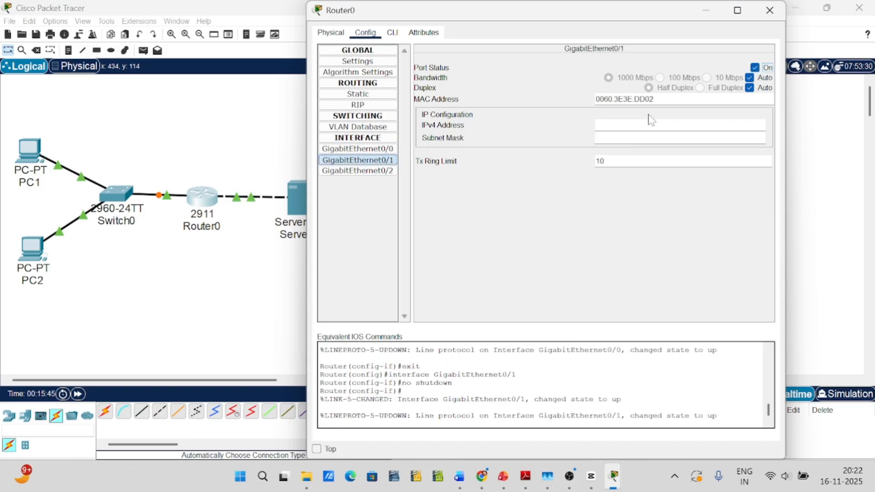
{"action": "left_click", "coordinate": [652, 124]}
{"action": "type", "text": "192.168.20.1"}
{"action": "key", "text": "Tab"}
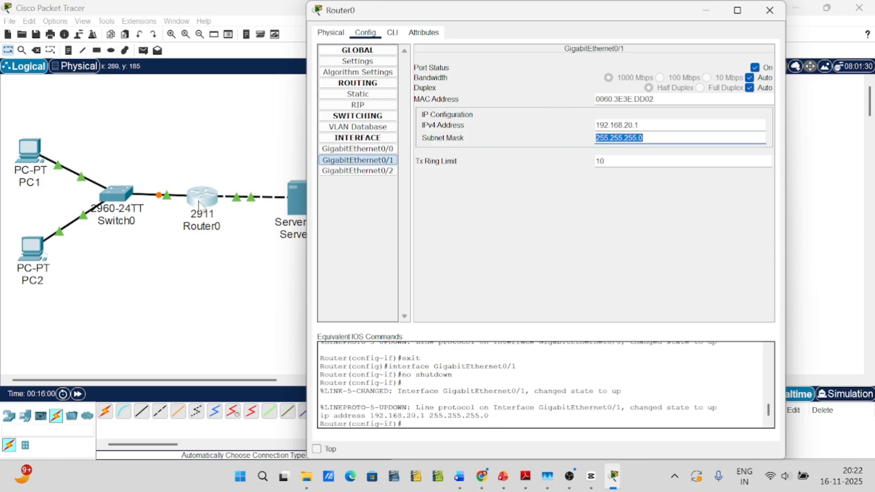
{"action": "left_click", "coordinate": [770, 11]}
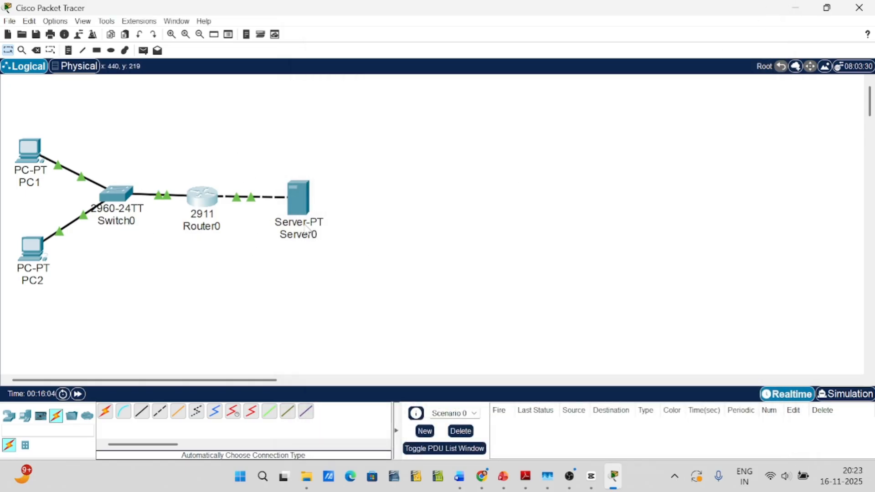
Give Server0's FastEthernet0 interface the static IPv4 address 192.168.20.2 with subnet mask 255.255.255.0
{"action": "mouse_move", "coordinate": [304, 208]}
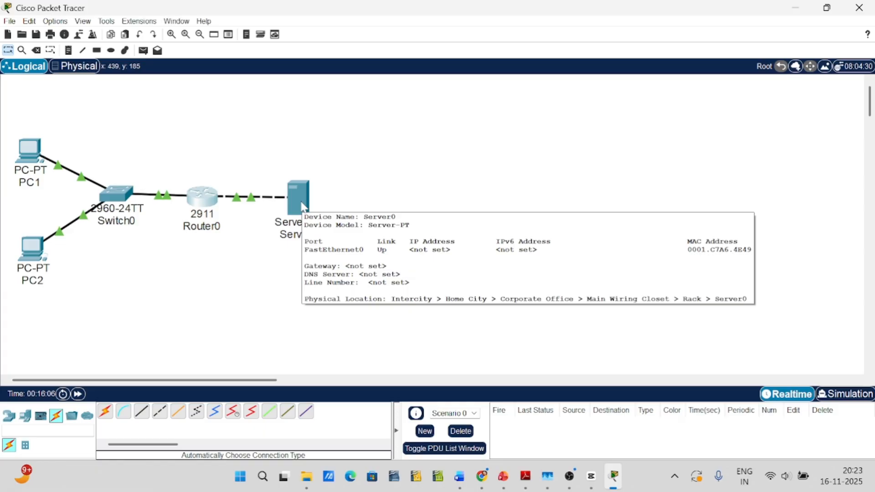
{"action": "left_click", "coordinate": [304, 206]}
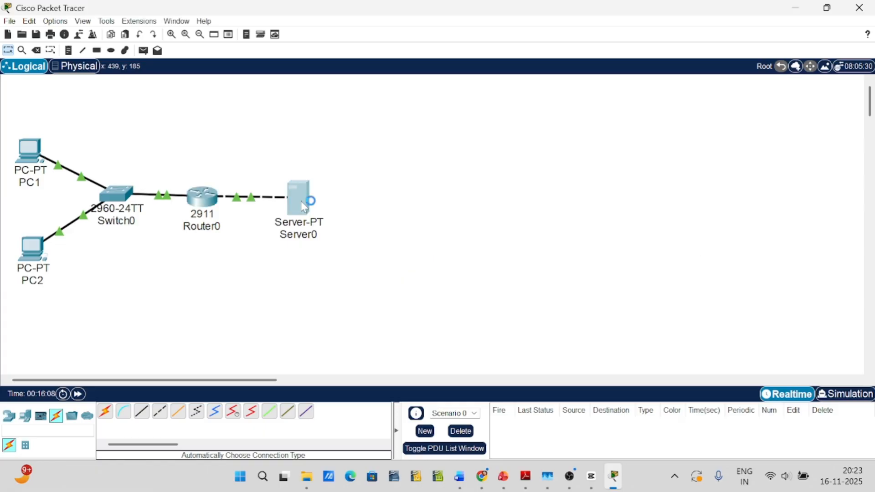
{"action": "left_click", "coordinate": [365, 32]}
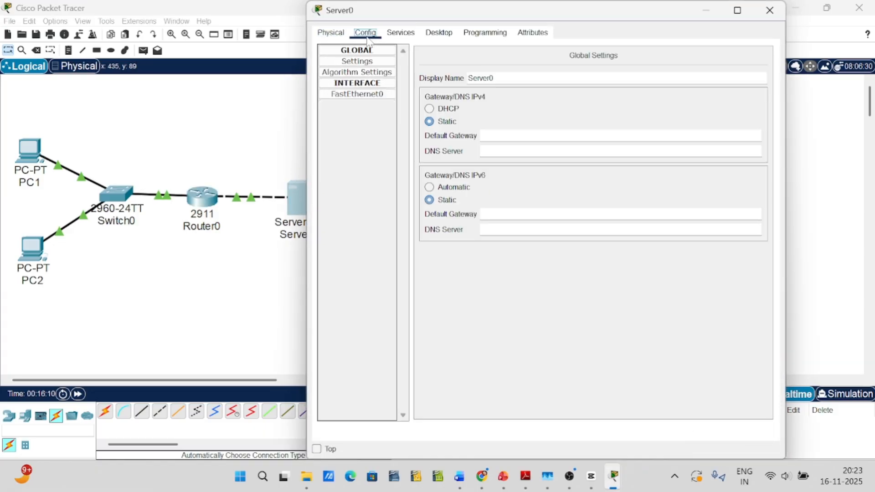
{"action": "left_click", "coordinate": [365, 93]}
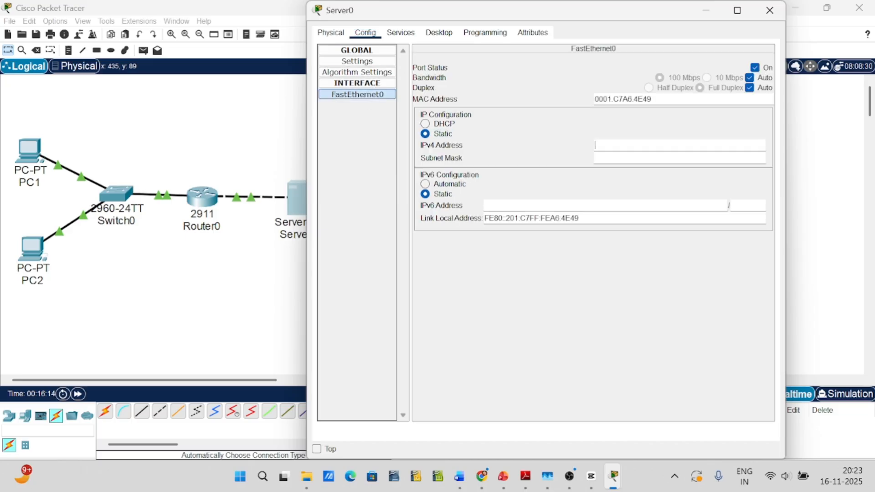
{"action": "type", "text": "192.168.20.2"}
{"action": "key", "text": "Tab"}
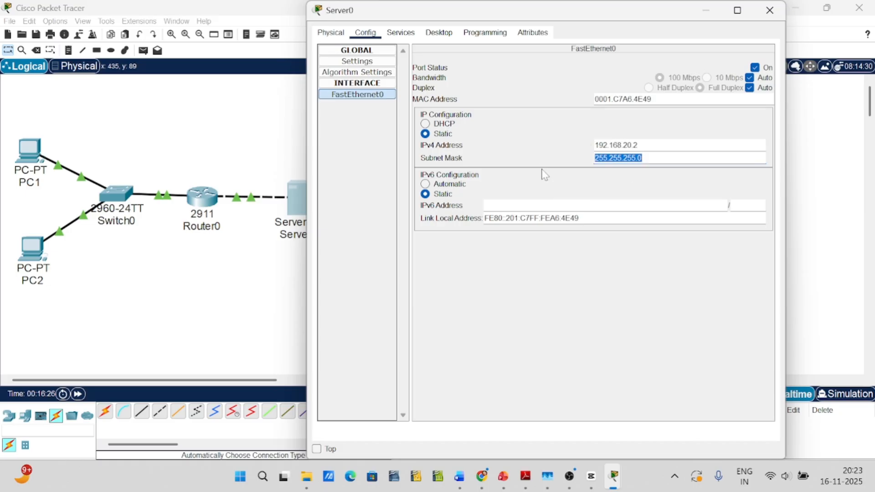
Set Server0's static IPv4 default gateway to 192.168.20.1 in its global settings
{"action": "left_click", "coordinate": [331, 33]}
{"action": "left_click", "coordinate": [363, 36]}
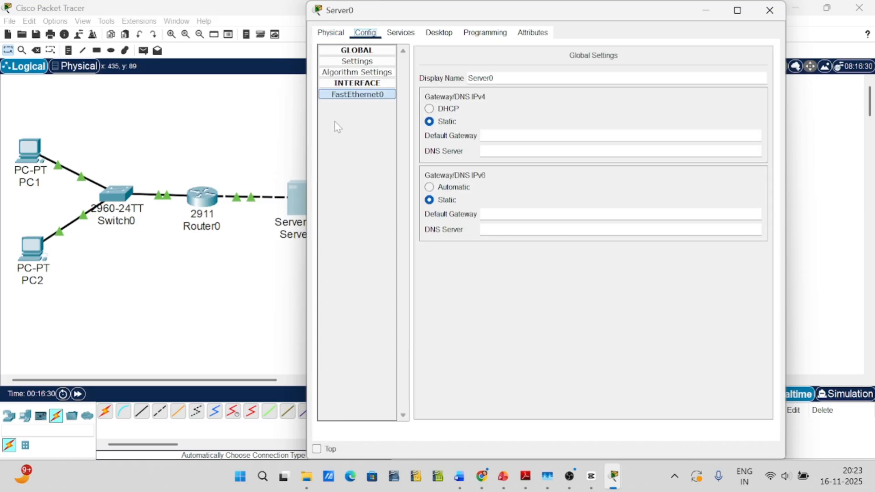
{"action": "left_click", "coordinate": [497, 136]}
{"action": "type", "text": "192.168.20.1"}
Set Server0's IPv4 DNS server address to 192.168.20.2
{"action": "key", "text": "Tab"}
{"action": "type", "text": "192."}
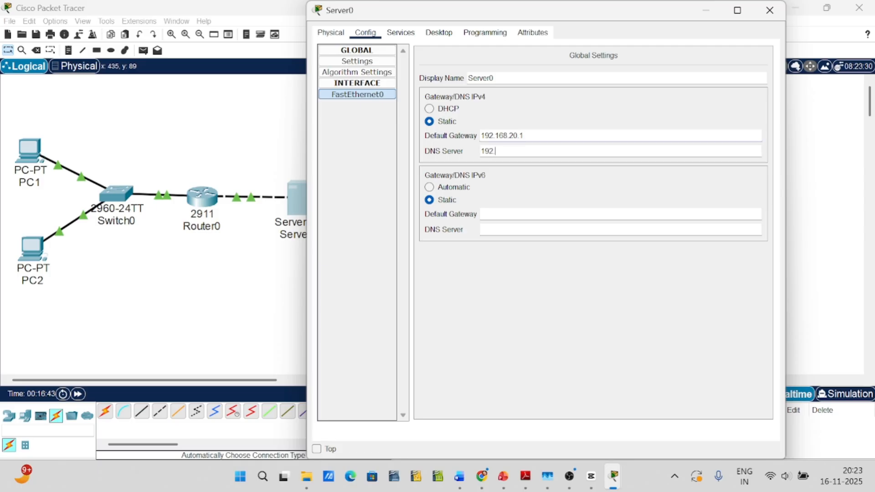
{"action": "type", "text": "168.20.2"}
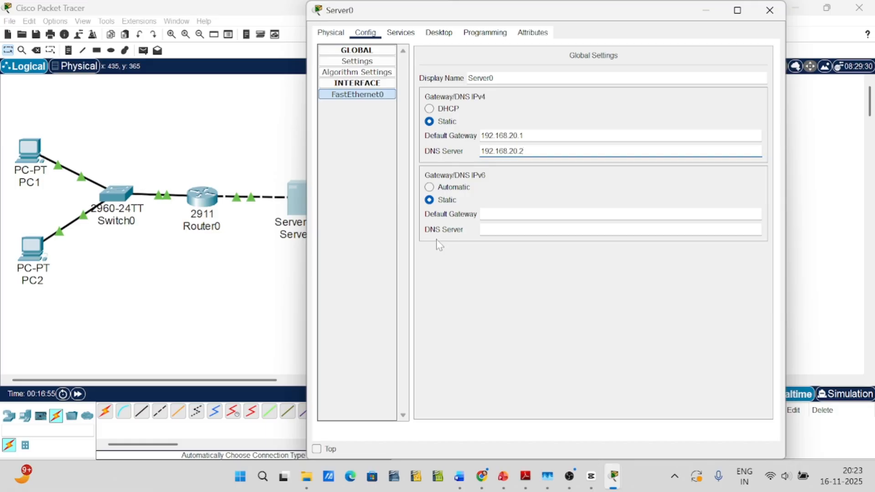
In Server0's DNS service, enter syamaprasadcollegecsdept as the name of a new A record
{"action": "left_click", "coordinate": [408, 41]}
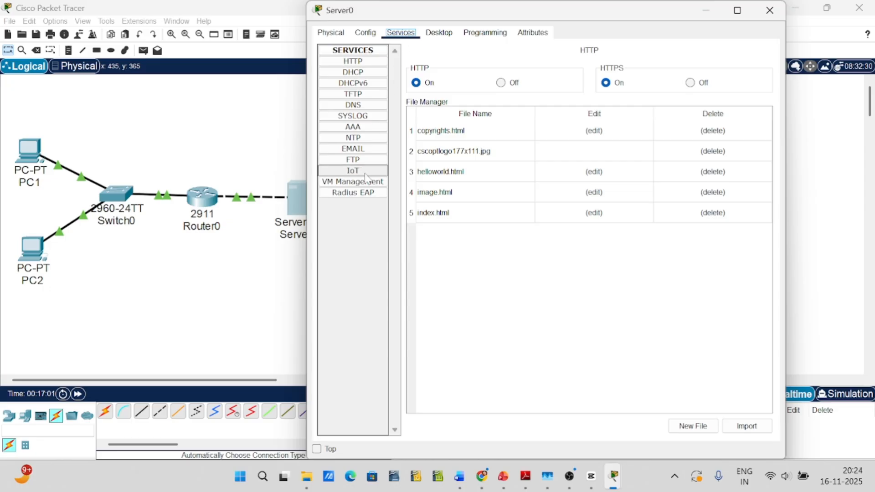
{"action": "left_click", "coordinate": [356, 110]}
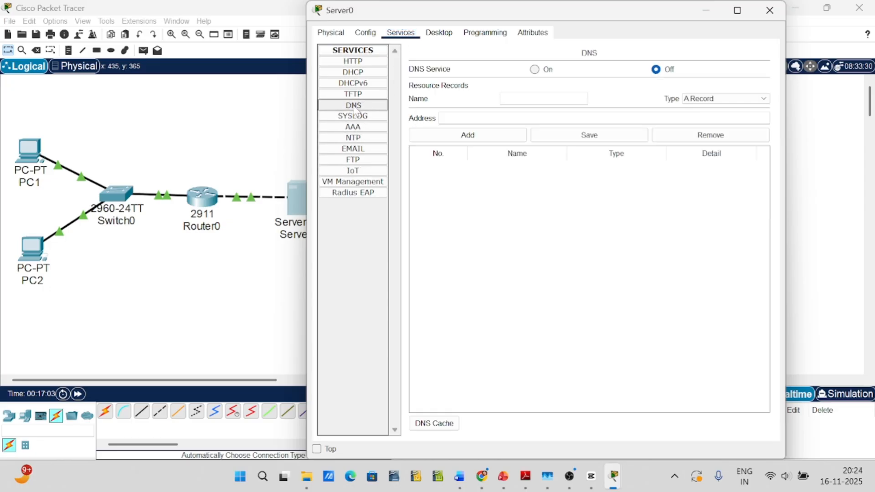
{"action": "left_click", "coordinate": [544, 99]}
{"action": "type", "text": "sy"}
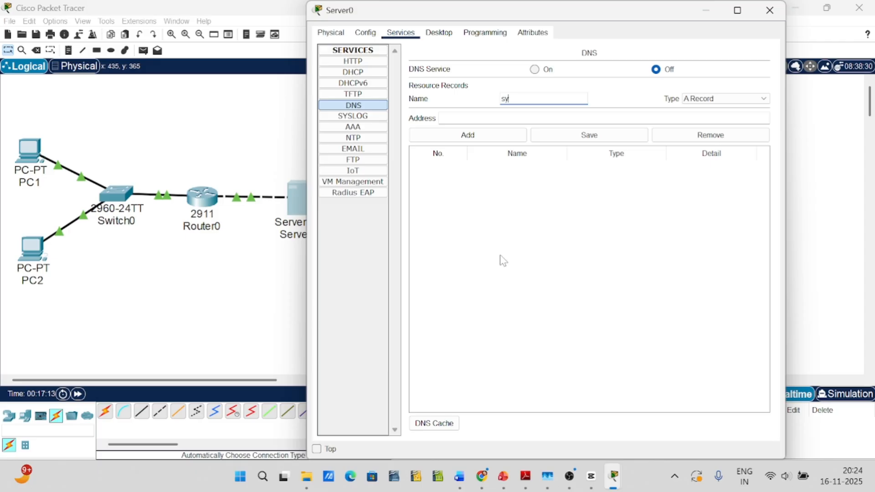
{"action": "type", "text": "amaprasadcollegecsdep"}
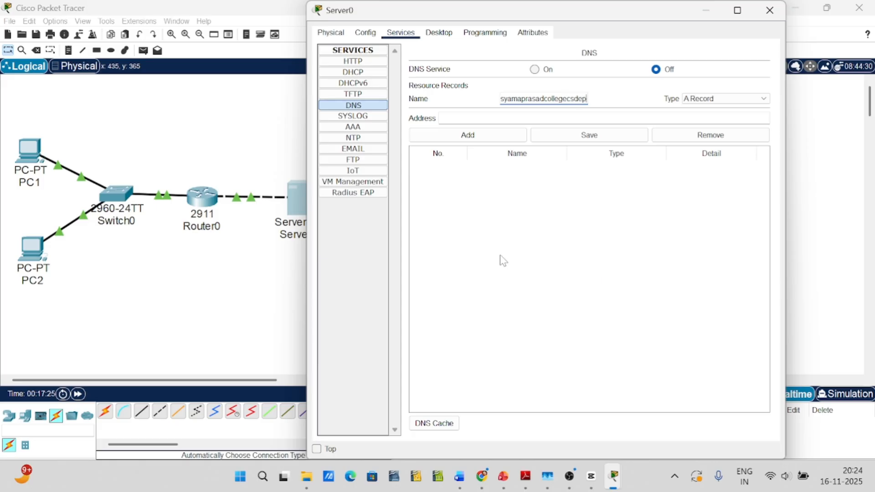
{"action": "type", "text": "t"}
Add the A record with address 192.168.20.2 and turn Server0's DNS service on
{"action": "left_click", "coordinate": [460, 118]}
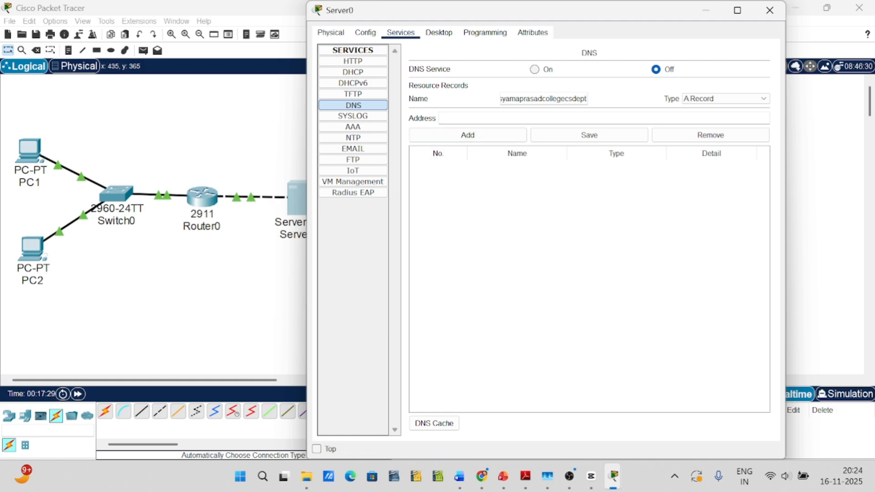
{"action": "type", "text": "192.168.20.2"}
{"action": "left_click", "coordinate": [468, 134]}
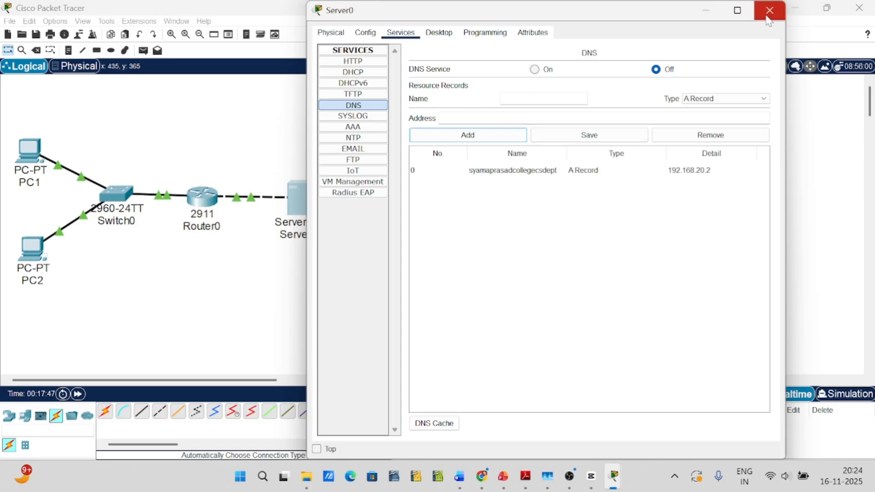
{"action": "left_click", "coordinate": [540, 173]}
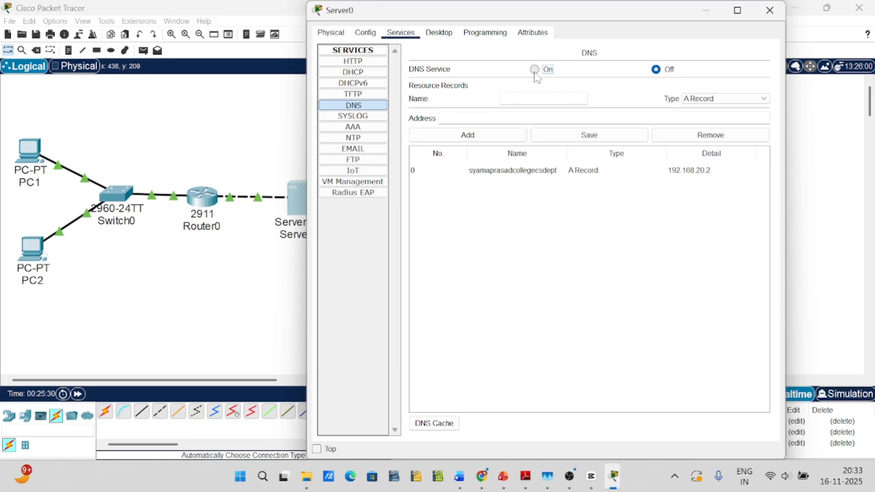
{"action": "left_click", "coordinate": [535, 70]}
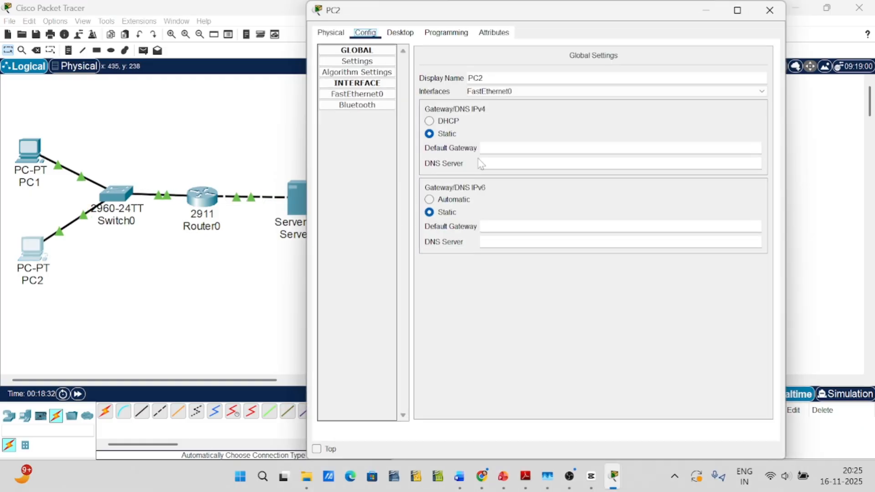
Set PC2's IPv4 default gateway to 192.168.10.1 and DNS server to 192.168.20.2, and close its settings
{"action": "left_click", "coordinate": [482, 148]}
{"action": "type", "text": "192.168."}
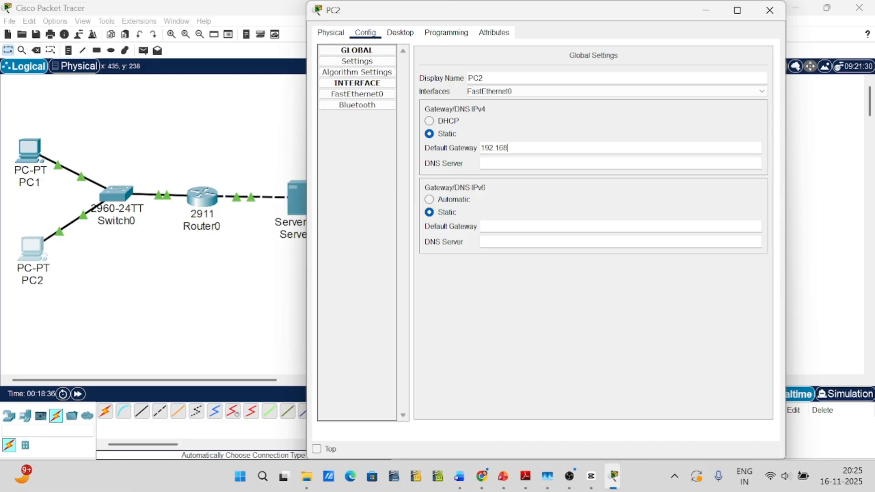
{"action": "type", "text": "10.1"}
{"action": "key", "text": "Tab"}
{"action": "type", "text": "19"}
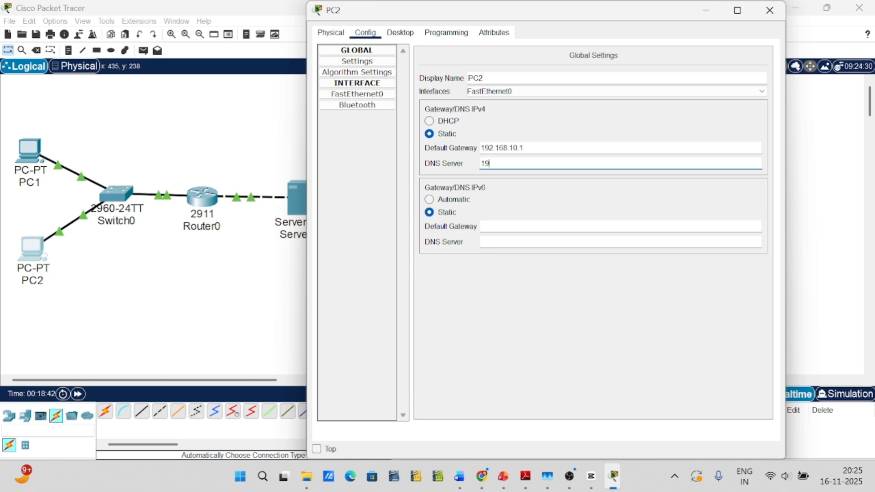
{"action": "type", "text": "2.168.20.2"}
{"action": "left_click", "coordinate": [770, 10]}
Set PC1's IPv4 default gateway to 192.168.10.1 and DNS server to 192.168.20.2, and close its settings
{"action": "left_click", "coordinate": [29, 151]}
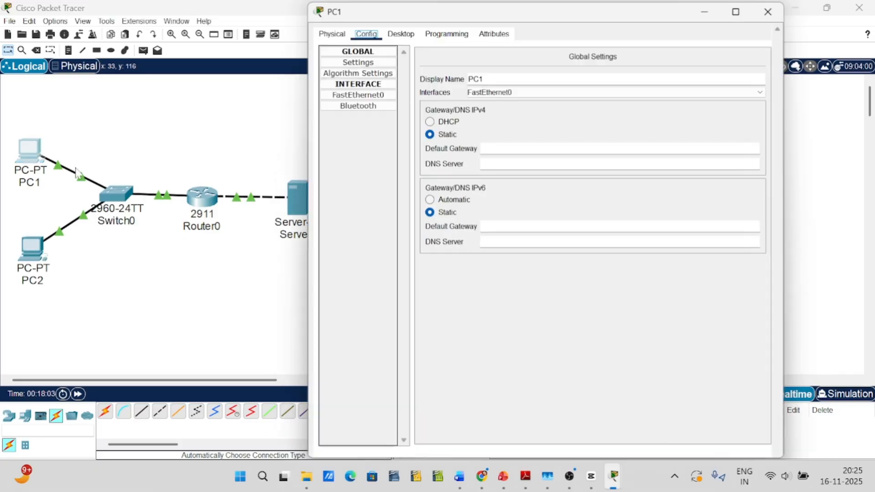
{"action": "left_click", "coordinate": [516, 147]}
{"action": "type", "text": "192.168"}
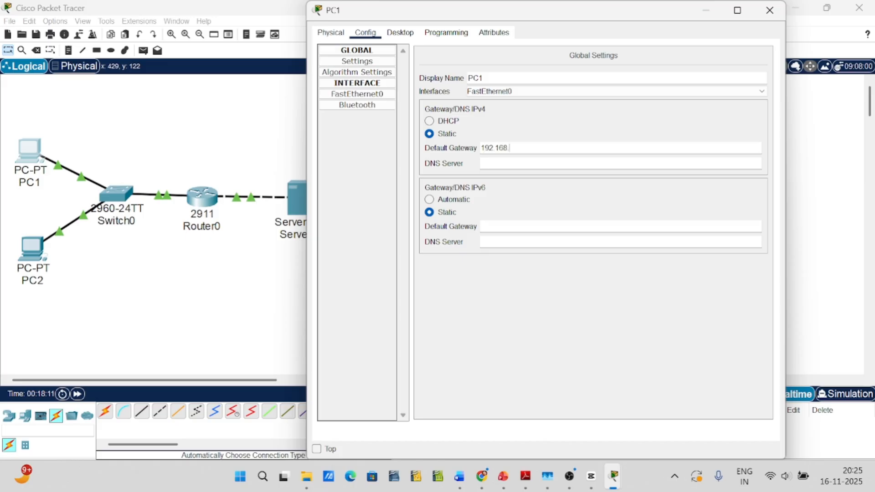
{"action": "type", "text": ".10.1"}
{"action": "key", "text": "Tab"}
{"action": "type", "text": "192"}
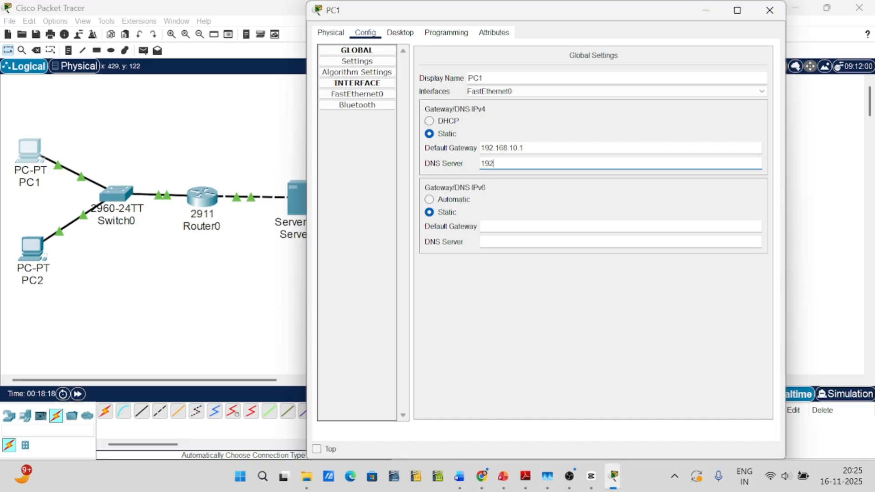
{"action": "type", "text": ".168.20.2"}
{"action": "left_click", "coordinate": [770, 10]}
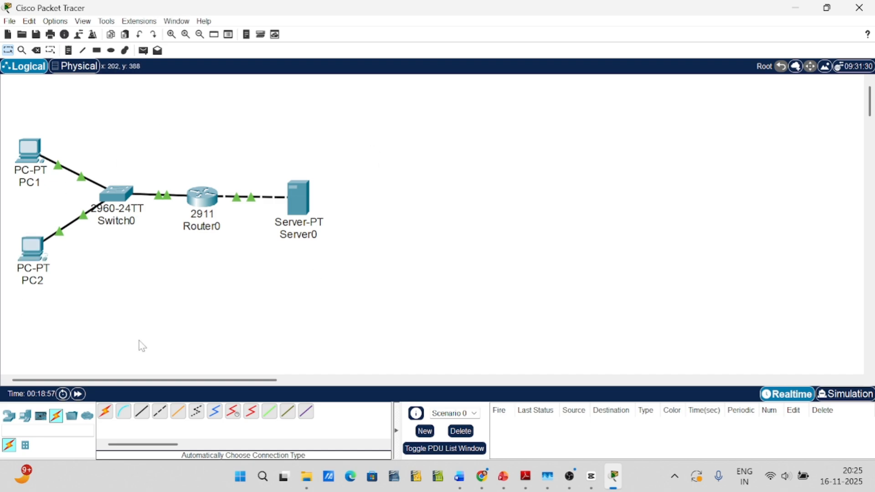
Open PC1's Command Prompt and ping PC2 at 192.168.10.2
{"action": "left_click", "coordinate": [33, 159]}
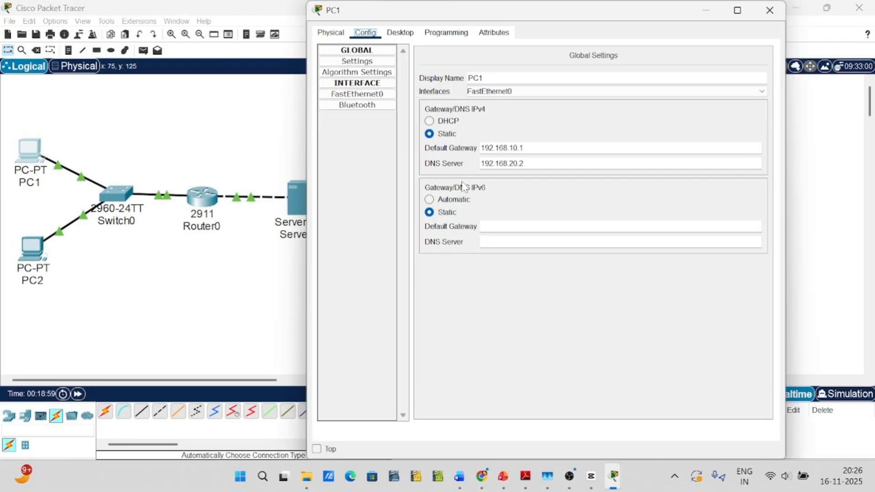
{"action": "left_click", "coordinate": [447, 33]}
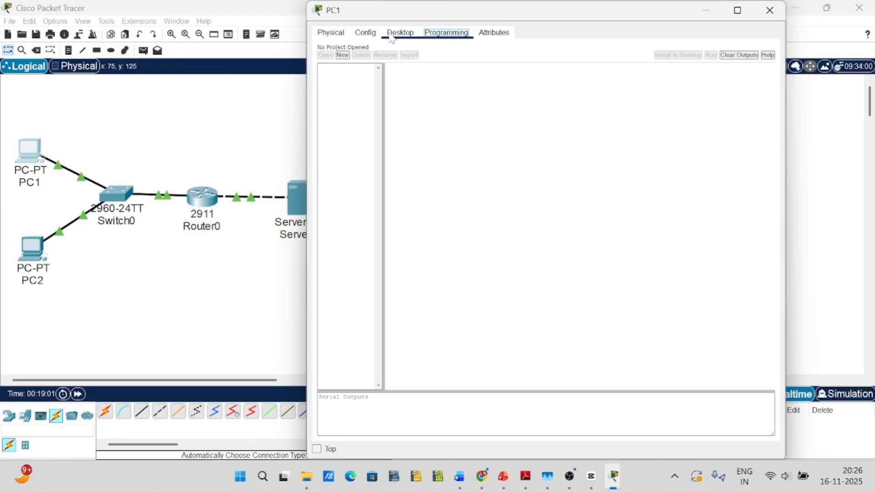
{"action": "left_click", "coordinate": [393, 33]}
{"action": "left_click", "coordinate": [619, 82]}
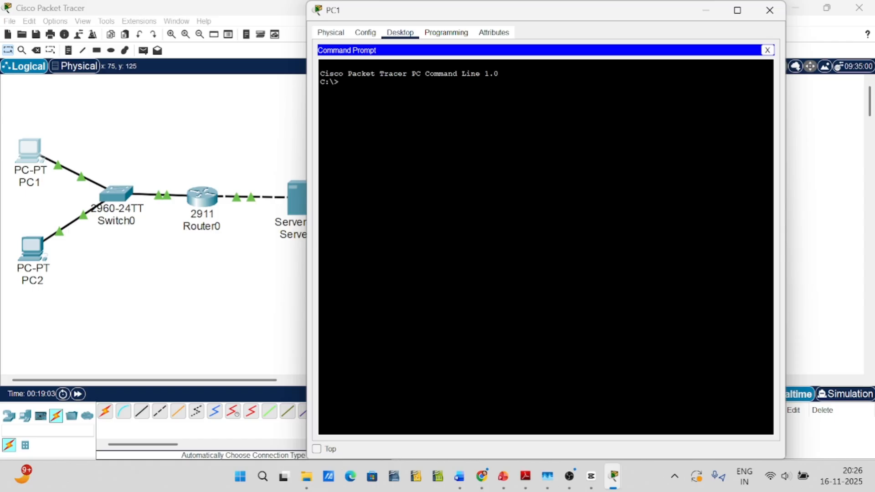
{"action": "type", "text": "ping 192.168.10."}
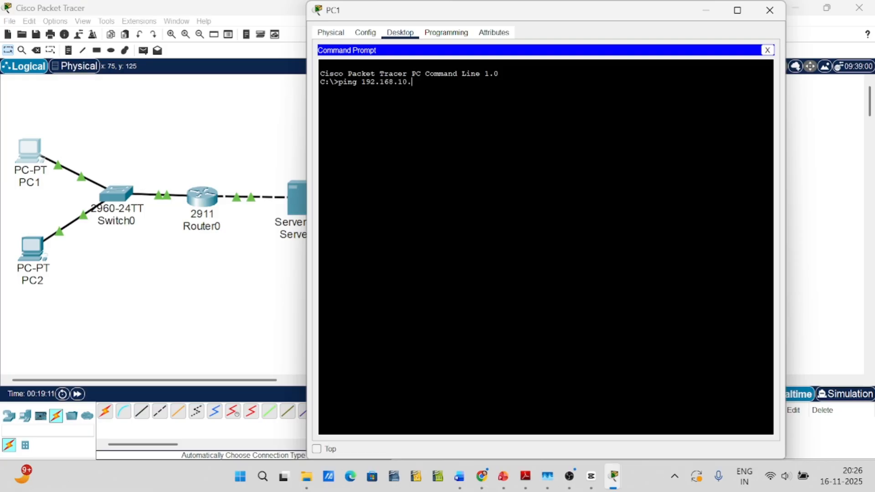
{"action": "type", "text": "2"}
{"action": "key", "text": "Return"}
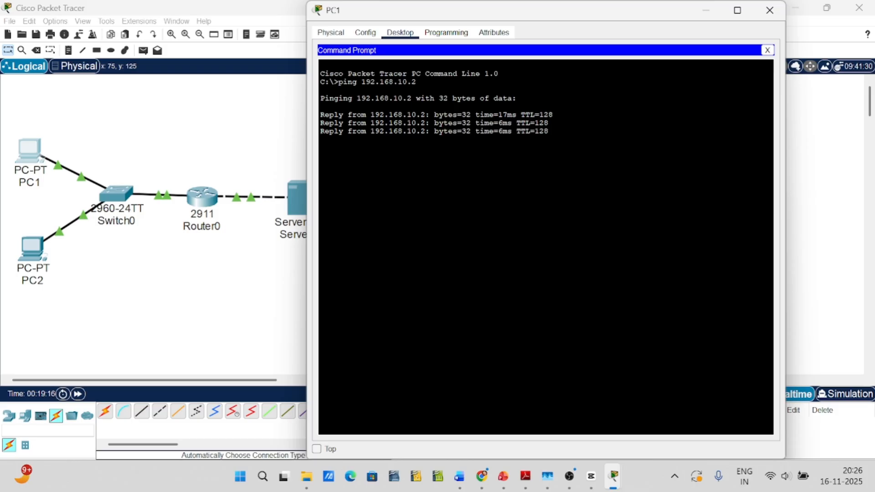
Ping Server0 at 192.168.20.2 from PC1's Command Prompt and close PC1's window
{"action": "type", "text": "ping 192"}
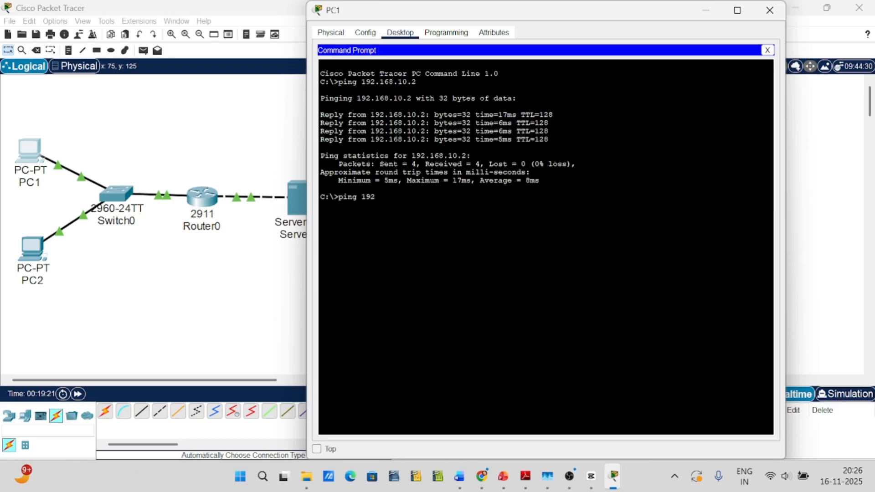
{"action": "type", "text": ".168.20.2"}
{"action": "key", "text": "Return"}
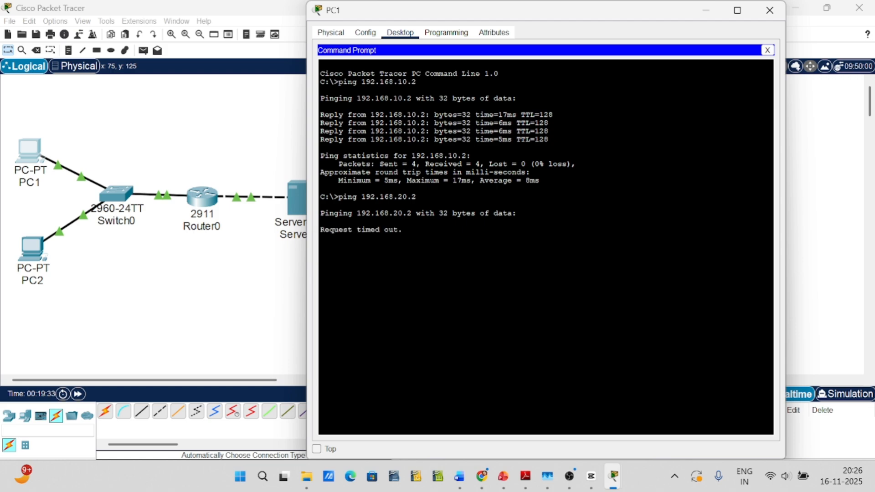
{"action": "left_click", "coordinate": [770, 10]}
Open PC2's Command Prompt and ping PC1 at 192.168.10.4
{"action": "left_click", "coordinate": [32, 249]}
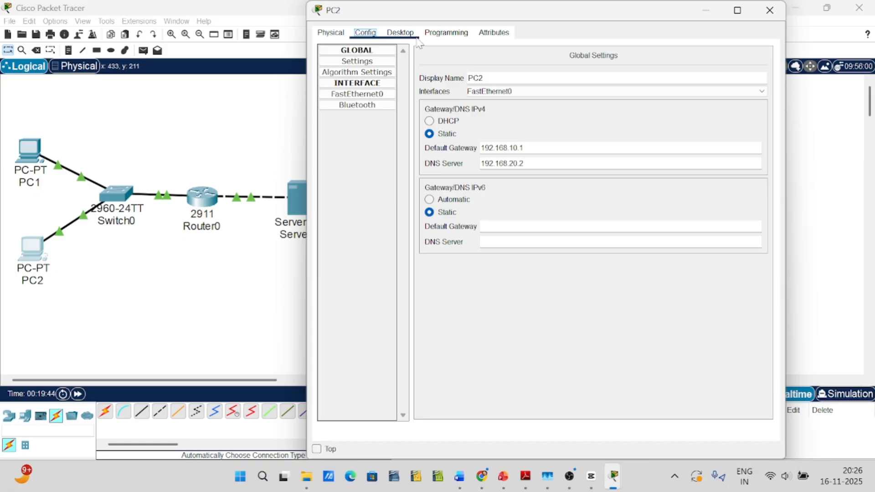
{"action": "left_click", "coordinate": [400, 33]}
{"action": "type", "text": "192"}
{"action": "key", "text": "BackSpace"}
{"action": "key", "text": "BackSpace"}
{"action": "key", "text": "BackSpace"}
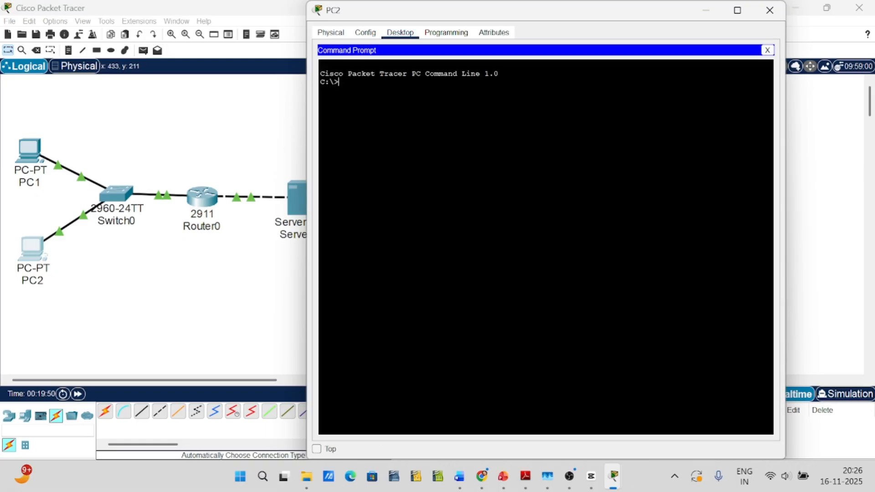
{"action": "type", "text": "ping 192.168.10.4"}
{"action": "key", "text": "Return"}
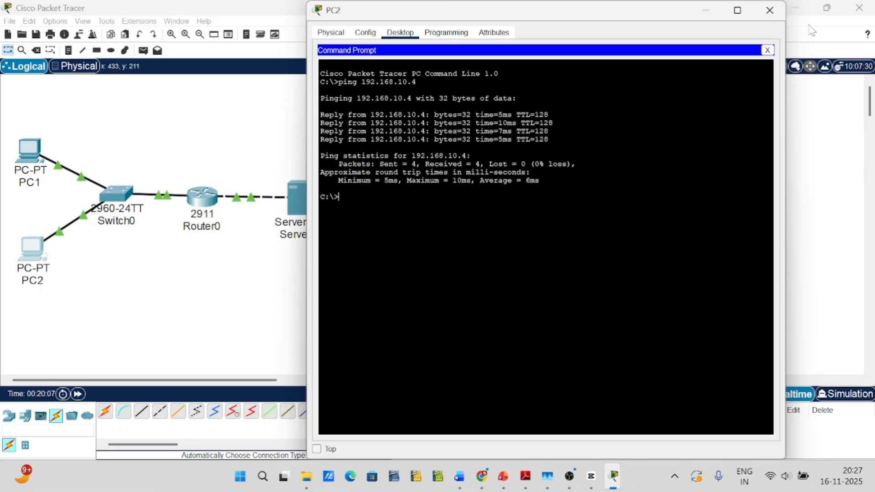
Ping Server0 at 192.168.20.2 from PC2's Command Prompt and close PC2's window
{"action": "type", "text": "ping 192.168.20.2"}
{"action": "key", "text": "Return"}
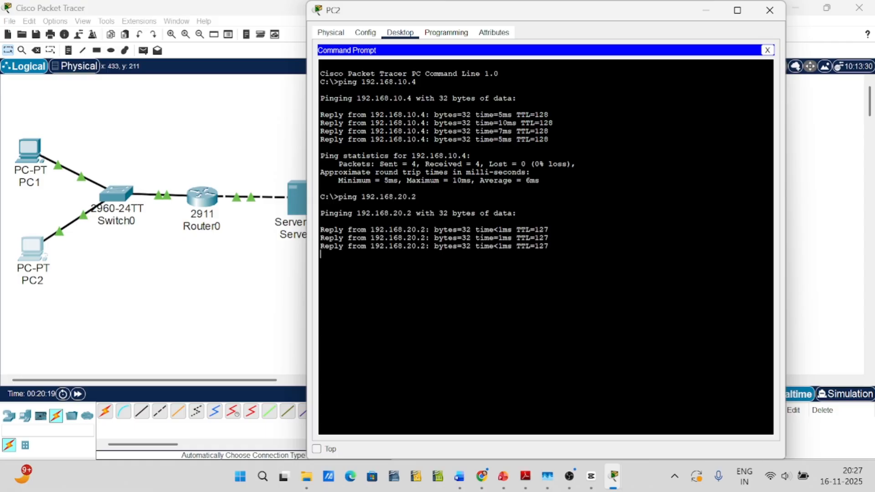
{"action": "left_click", "coordinate": [770, 11]}
Send a simple PDU from PC1 to PC2 and another from PC2 to PC1
{"action": "left_click", "coordinate": [143, 51]}
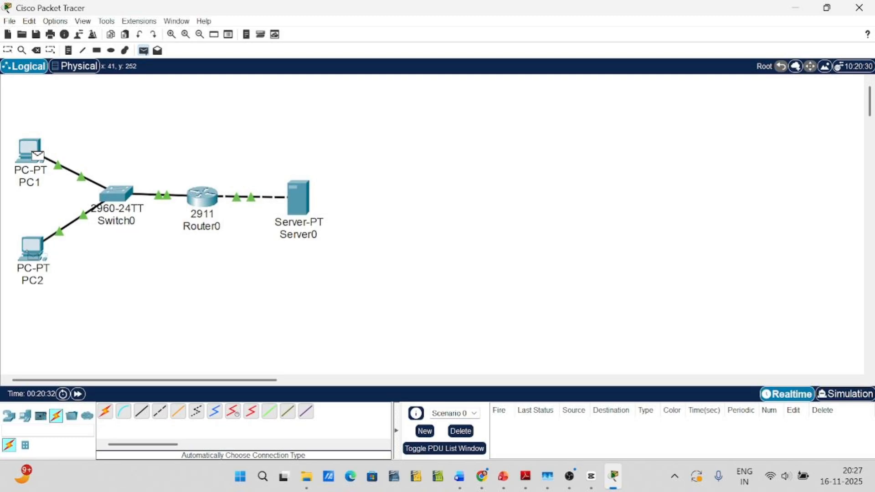
{"action": "left_click", "coordinate": [32, 248]}
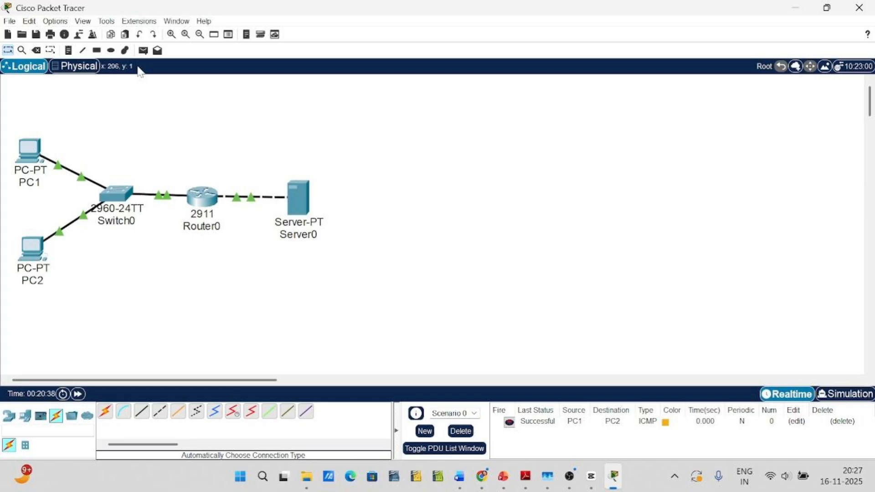
{"action": "left_click", "coordinate": [144, 50]}
{"action": "left_click", "coordinate": [33, 249]}
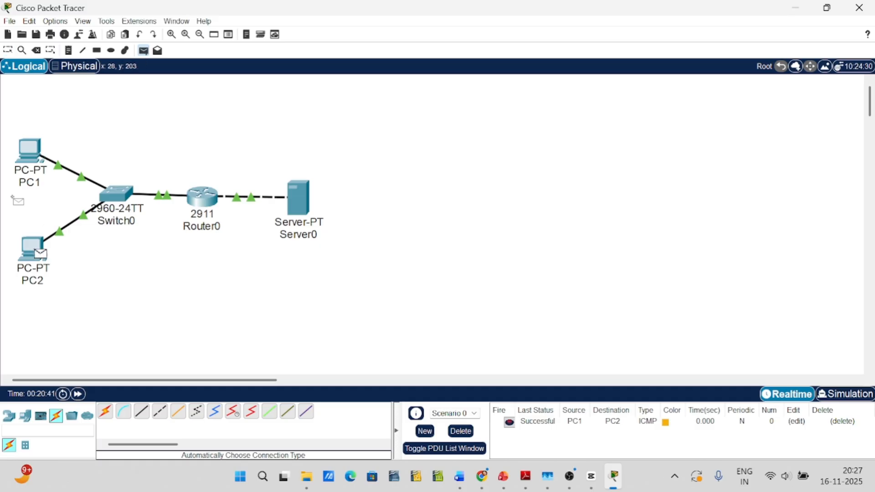
{"action": "left_click", "coordinate": [29, 151]}
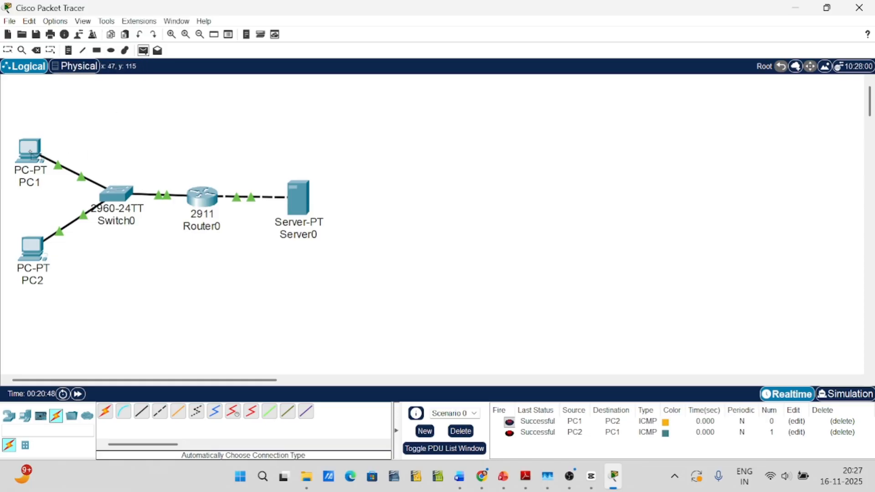
Send a simple PDU from PC1 to Server0 and another from Server0 to PC1
{"action": "left_click", "coordinate": [31, 151]}
{"action": "left_click", "coordinate": [298, 208]}
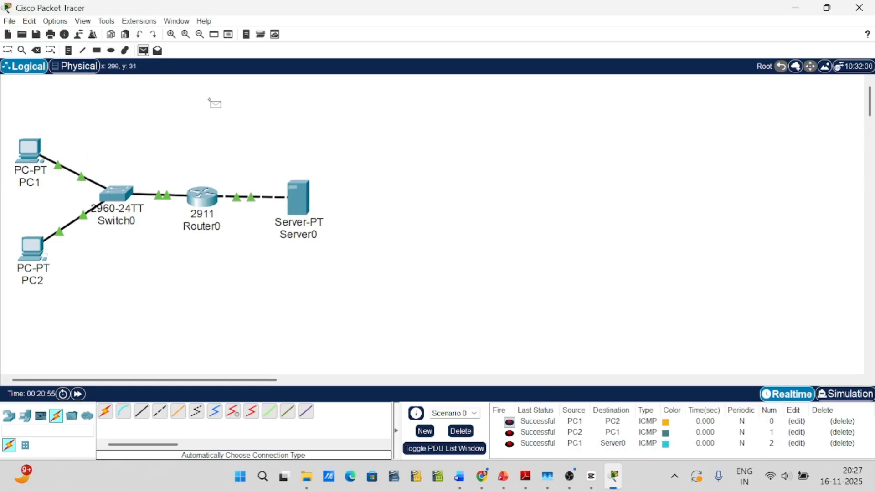
{"action": "left_click", "coordinate": [299, 199]}
{"action": "left_click", "coordinate": [30, 153]}
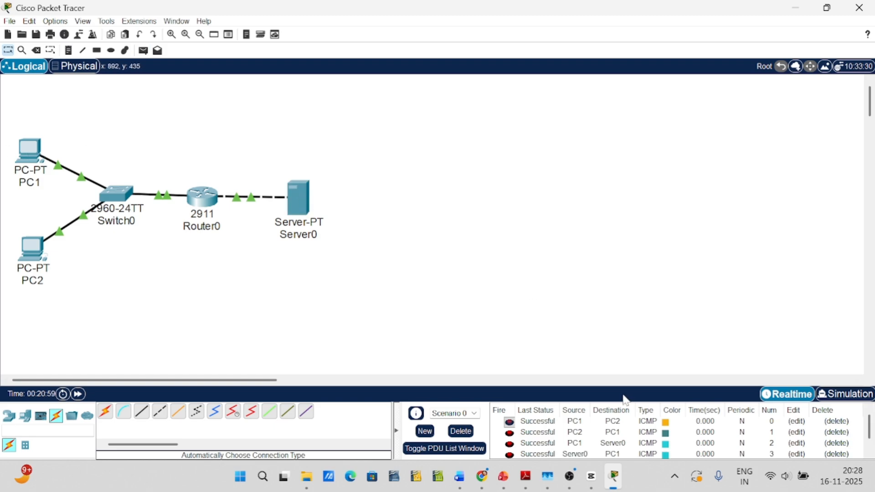
Send simple PDUs from Server0 to PC2 and from PC2 to Server0, and check their status in the PDU list
{"action": "left_click", "coordinate": [142, 54]}
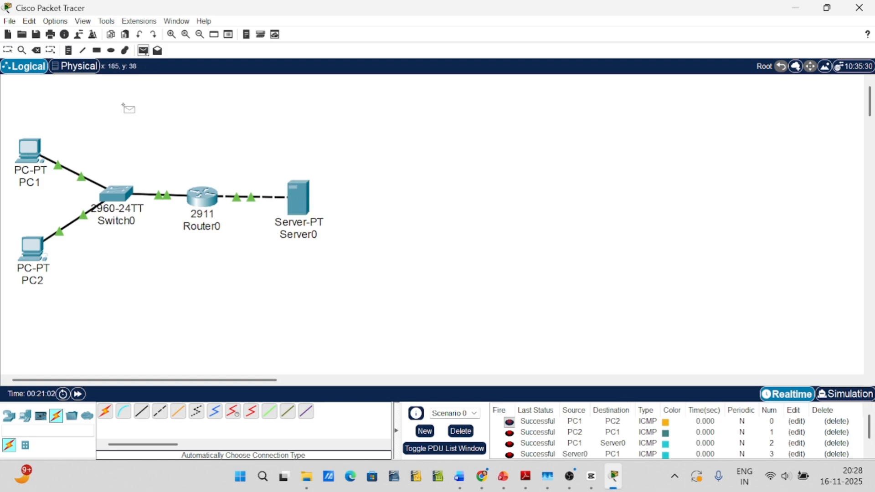
{"action": "left_click", "coordinate": [300, 205]}
{"action": "left_click", "coordinate": [37, 253]}
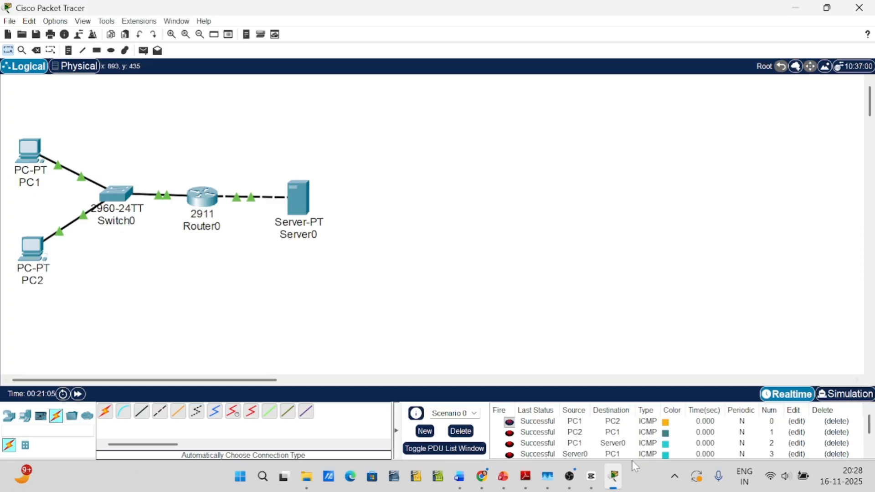
{"action": "scroll", "coordinate": [638, 445], "scroll_direction": "down", "scroll_amount": 2}
{"action": "left_click", "coordinate": [141, 53]}
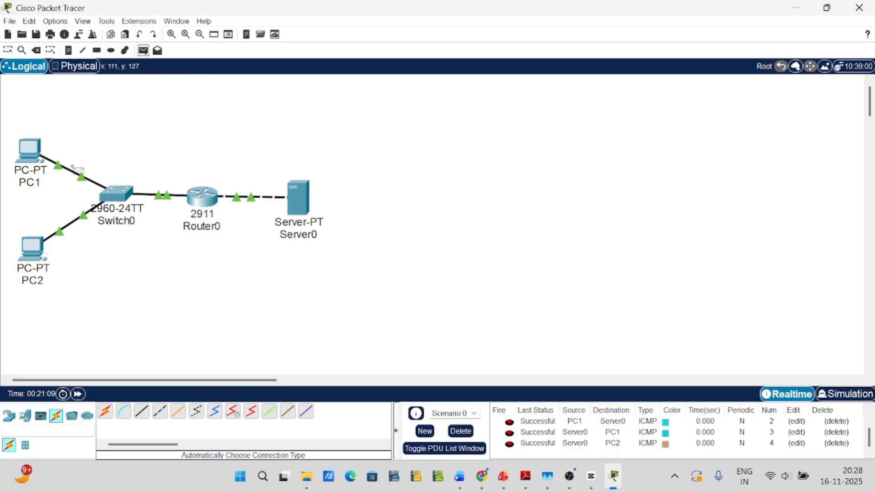
{"action": "left_click", "coordinate": [36, 252]}
{"action": "left_click", "coordinate": [302, 203]}
{"action": "scroll", "coordinate": [579, 433], "scroll_direction": "down", "scroll_amount": 2}
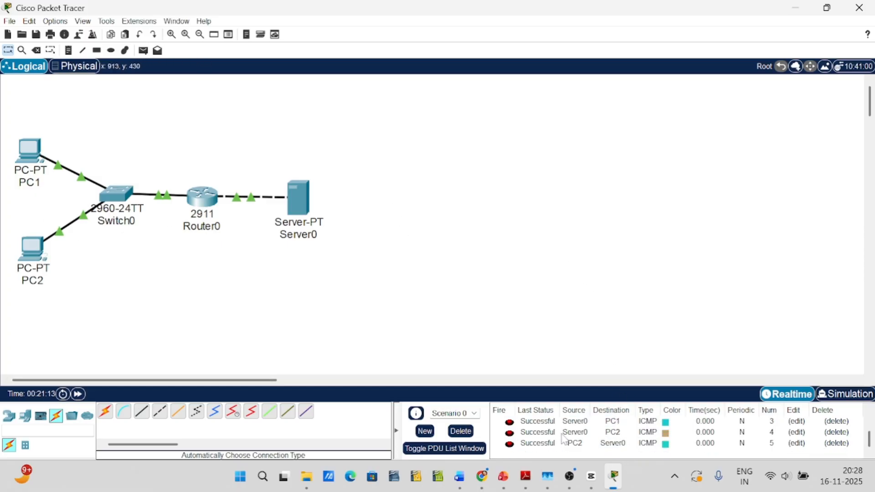
Delete Scenario 0 to clear all the simple PDUs from the PDU list
{"action": "scroll", "coordinate": [675, 433], "scroll_direction": "up", "scroll_amount": 2}
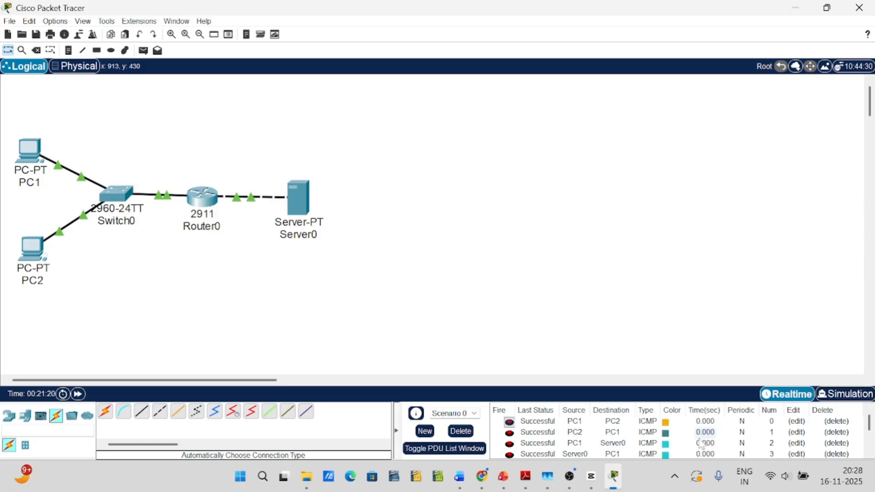
{"action": "left_click", "coordinate": [843, 423]}
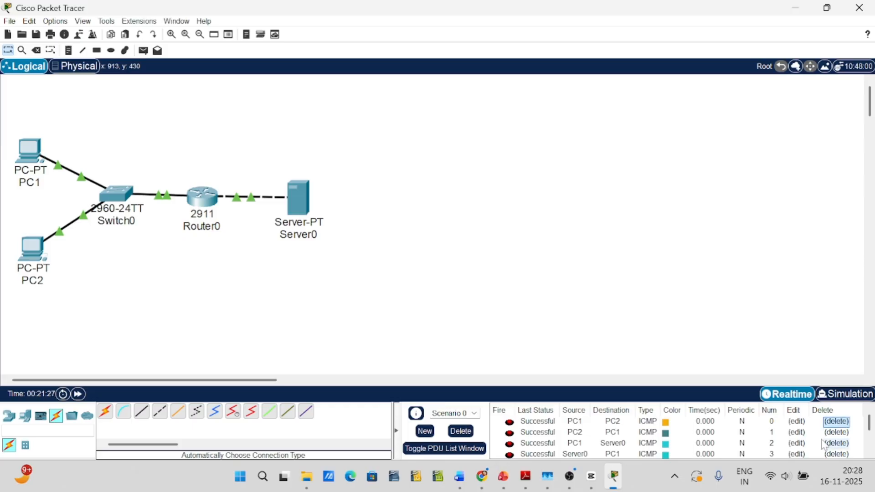
{"action": "left_click", "coordinate": [463, 433]}
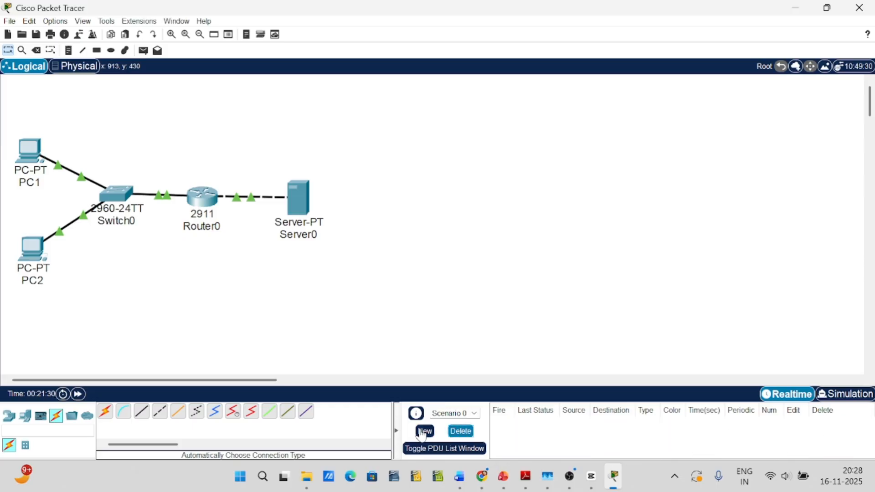
Send a simple PDU from PC1 to Server0 and play its path in Simulation mode
{"action": "left_click", "coordinate": [143, 50]}
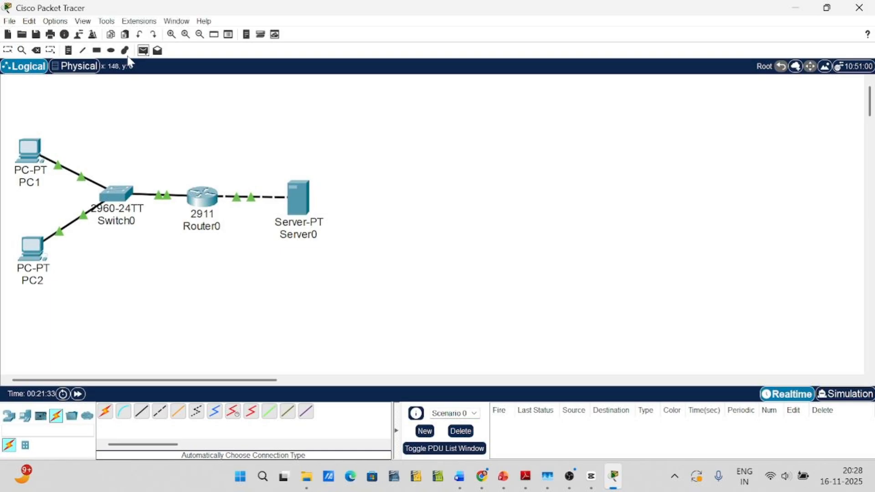
{"action": "left_click", "coordinate": [31, 151]}
{"action": "left_click", "coordinate": [302, 207]}
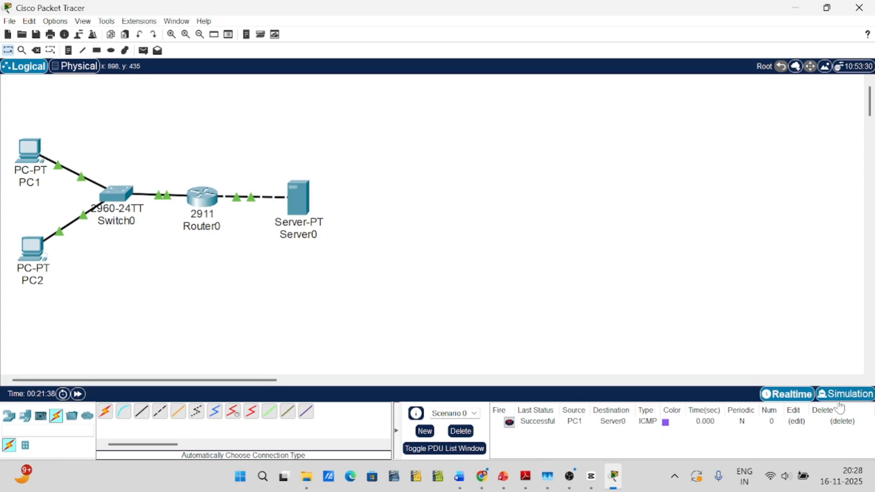
{"action": "left_click", "coordinate": [854, 398]}
{"action": "left_click", "coordinate": [788, 261]}
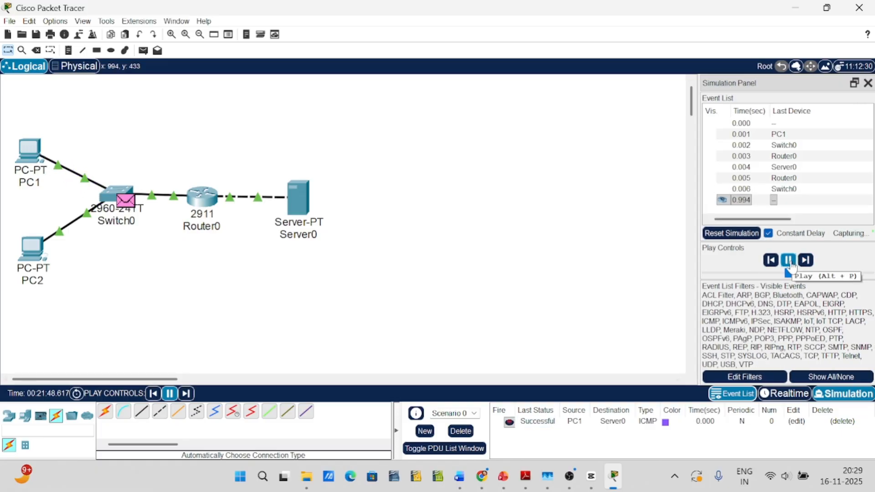
Return to Realtime mode and send a simple PDU from PC2 to Server0
{"action": "left_click", "coordinate": [781, 399]}
{"action": "left_click", "coordinate": [143, 50]}
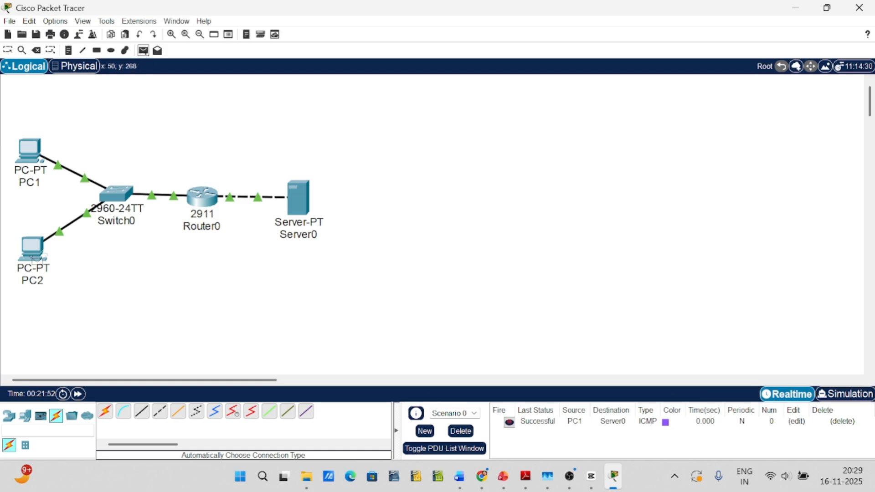
{"action": "left_click", "coordinate": [33, 250]}
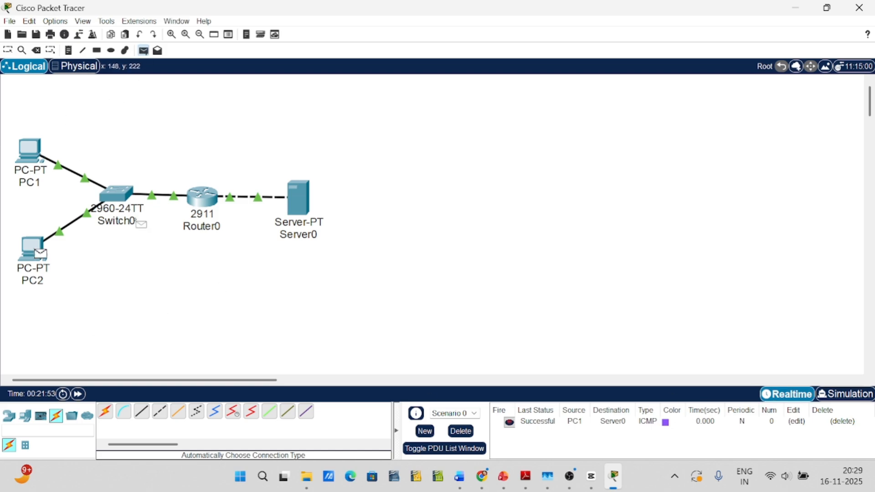
{"action": "left_click", "coordinate": [305, 202]}
Send another simple PDU from PC1 to Server0 and play the PC1 and PC2 traffic in Simulation mode
{"action": "left_click", "coordinate": [143, 50]}
{"action": "left_click", "coordinate": [31, 151]}
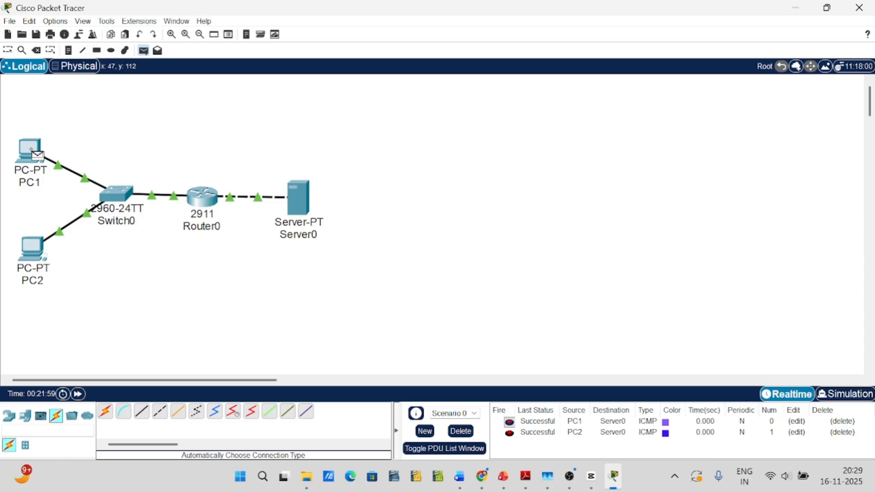
{"action": "left_click", "coordinate": [304, 212]}
{"action": "left_click", "coordinate": [846, 394]}
{"action": "left_click", "coordinate": [788, 260]}
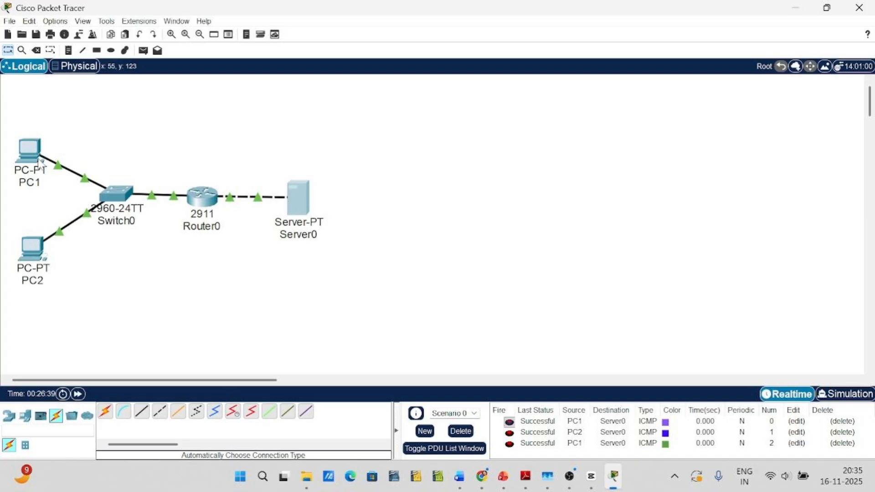
Open PC1's Web Browser and load the URL syamaprasadcollegecsdept
{"action": "left_click", "coordinate": [40, 162]}
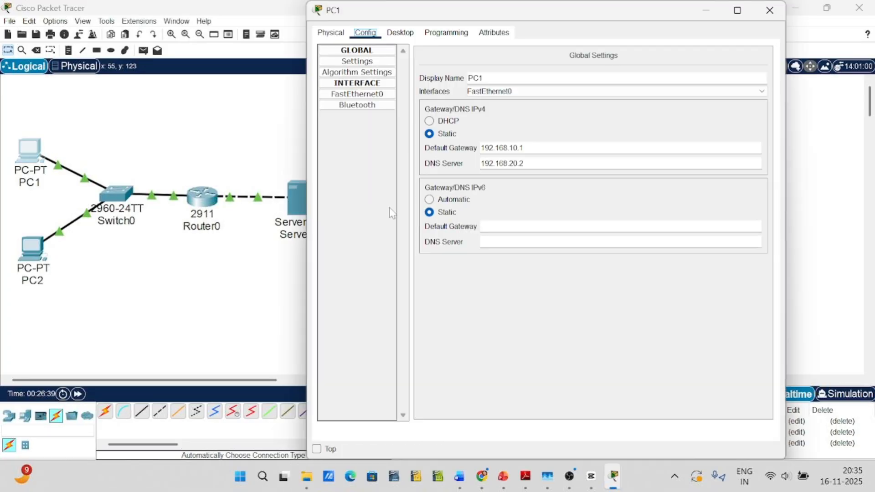
{"action": "left_click", "coordinate": [401, 33]}
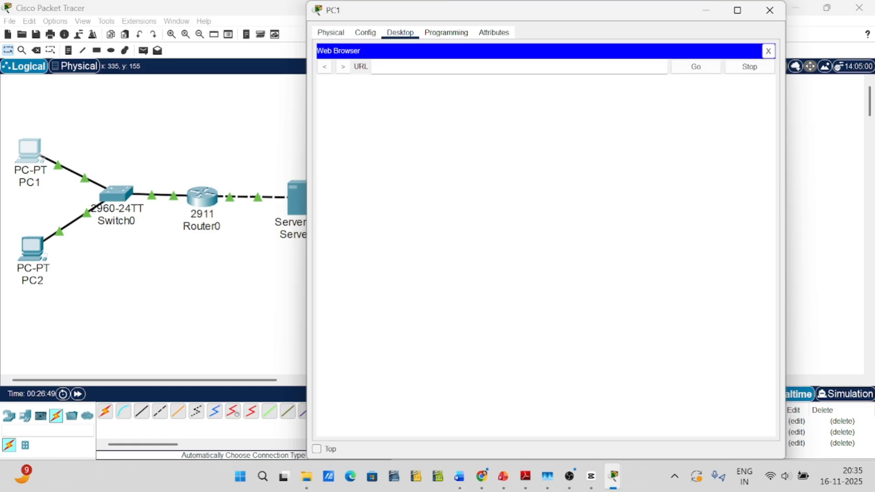
{"action": "type", "text": "syamaprasad"}
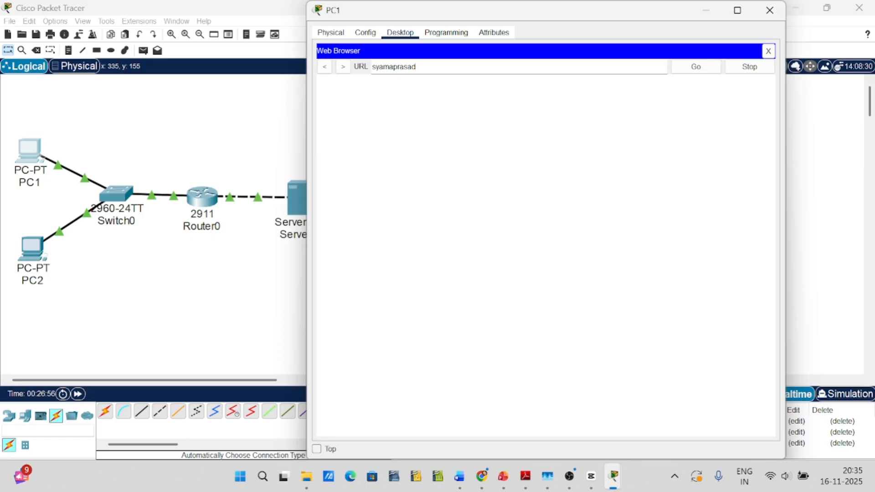
{"action": "type", "text": "collegecsdept"}
{"action": "left_click", "coordinate": [695, 68]}
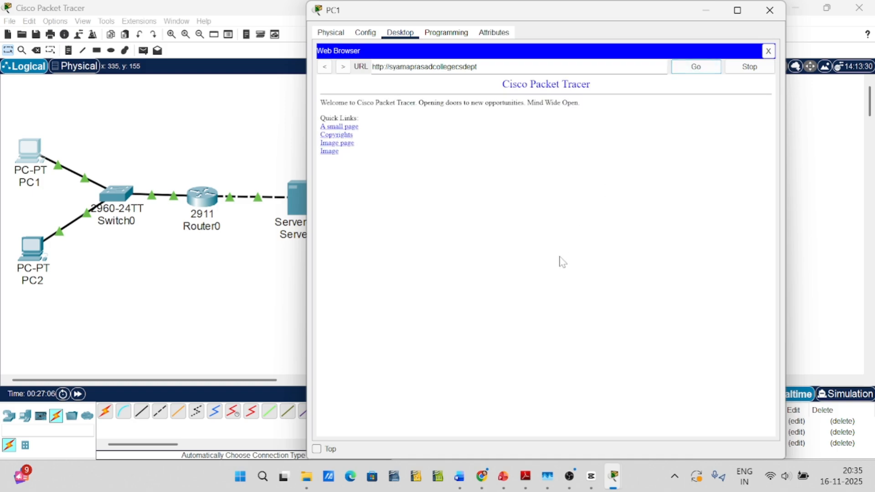
Move PC1's window aside to uncover Server0 in the topology, and close it
{"action": "left_click_drag", "start_coordinate": [559, 12], "coordinate": [637, 15]}
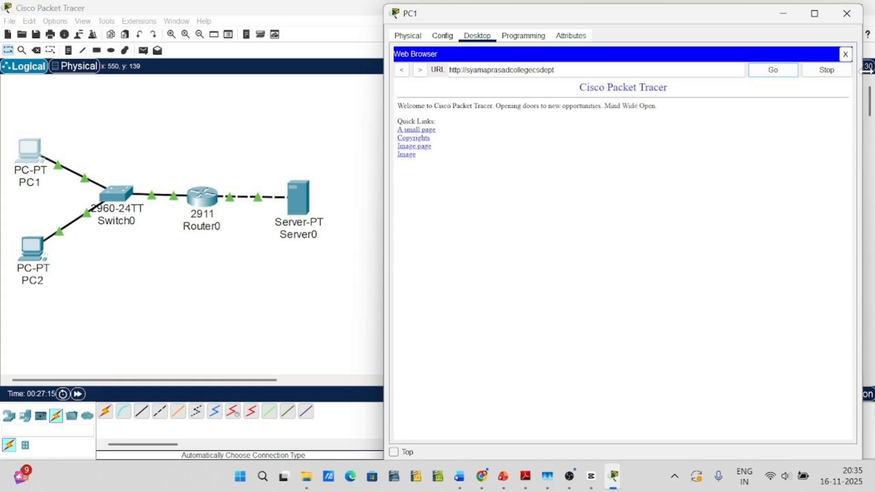
{"action": "left_click", "coordinate": [849, 15]}
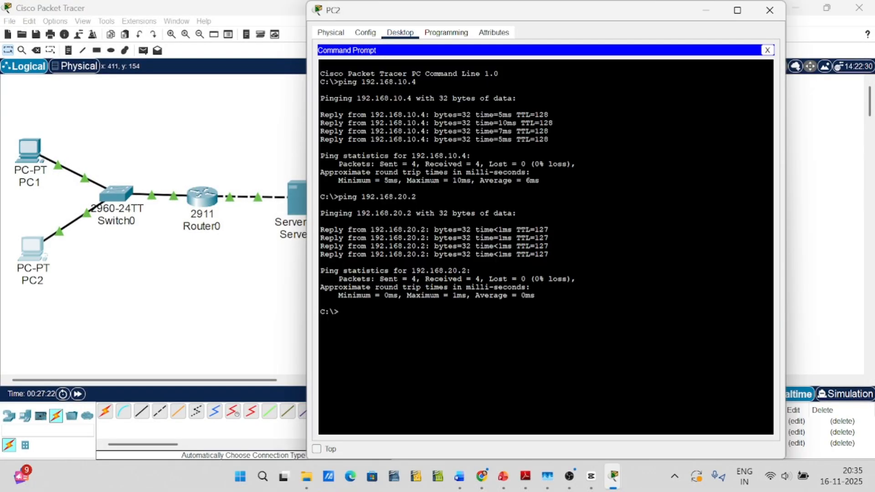
Close PC2's Command Prompt and load the URL syamaprasadcollegecsdept in PC2's Web Browser
{"action": "left_click", "coordinate": [768, 50]}
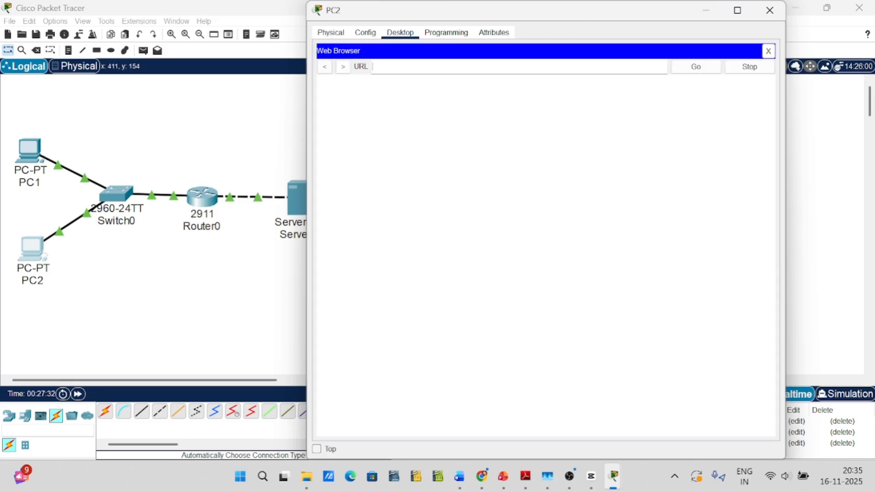
{"action": "type", "text": "syamaprasadcoll"}
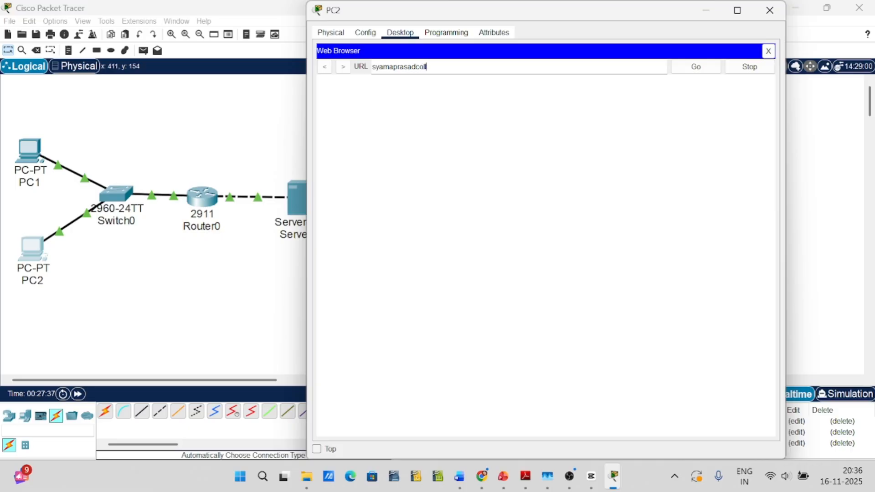
{"action": "type", "text": "egecsdept"}
{"action": "left_click", "coordinate": [694, 67]}
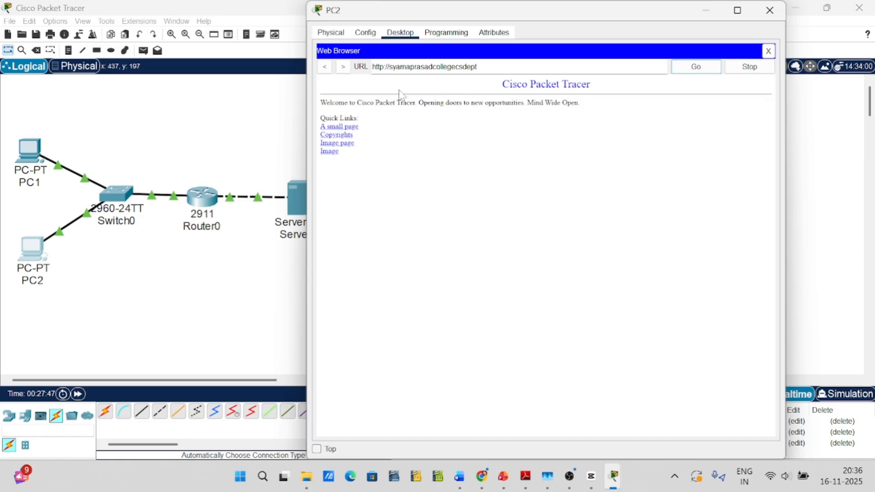
{"action": "left_click_drag", "start_coordinate": [545, 14], "coordinate": [599, 21]}
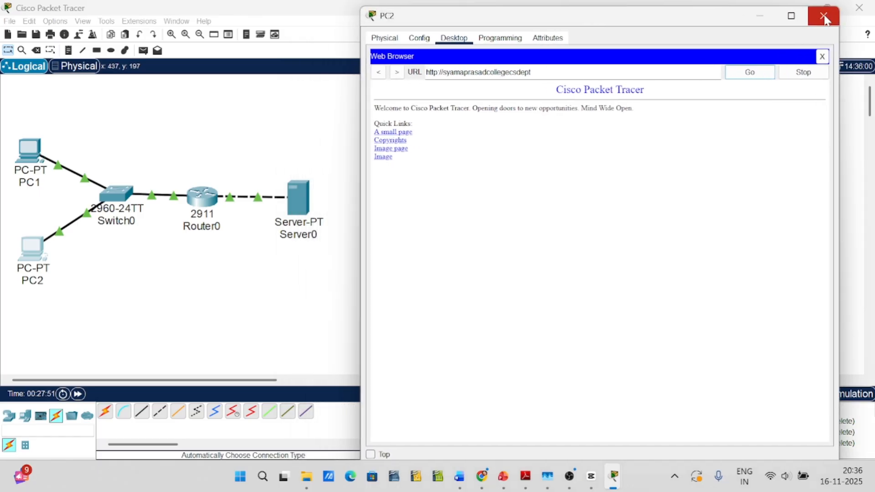